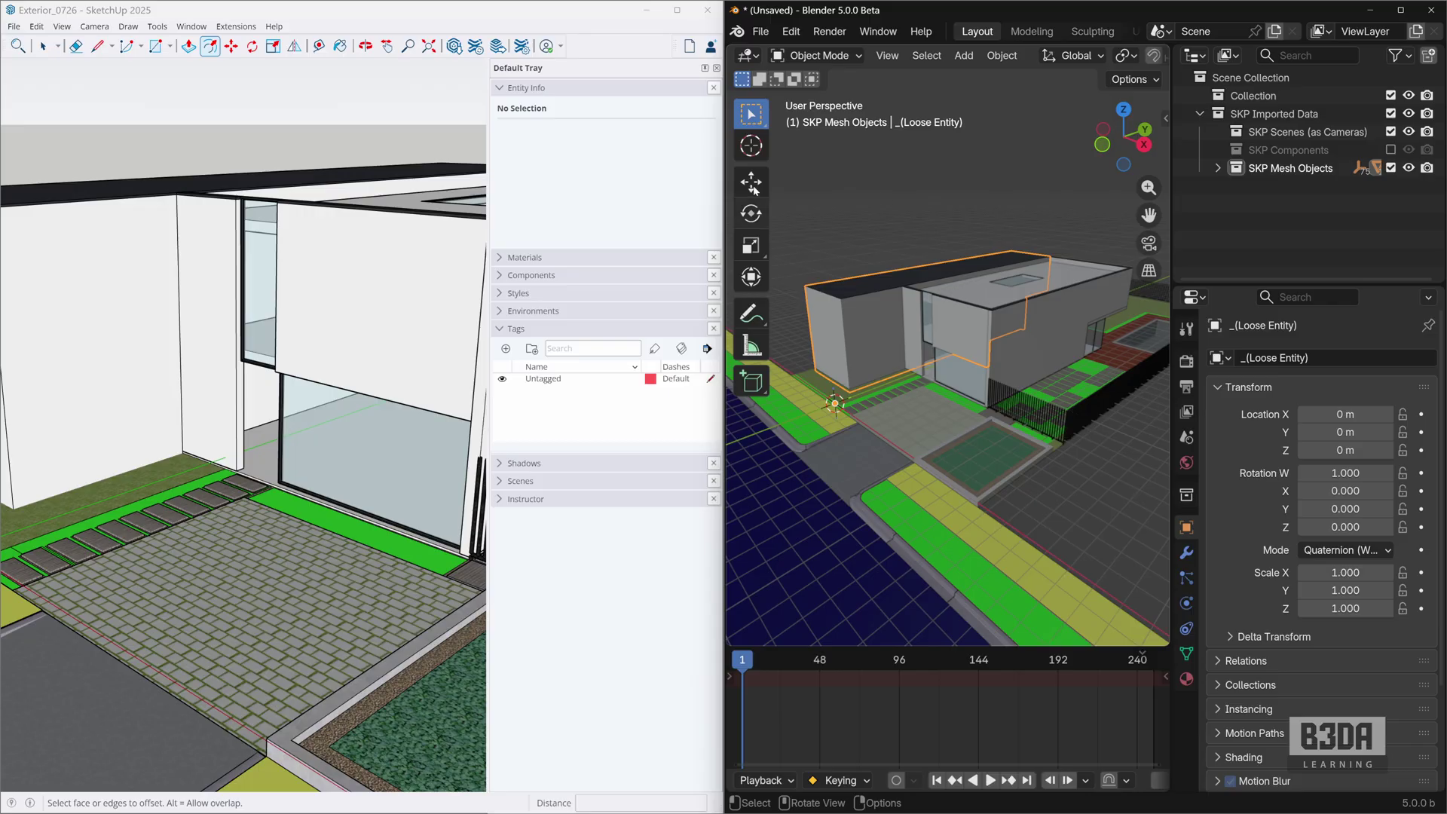
Step: Maximize SketchUp, cancel the pending offset, and orbit to face the upper front wall
{"action": "left_click", "coordinate": [677, 10]}
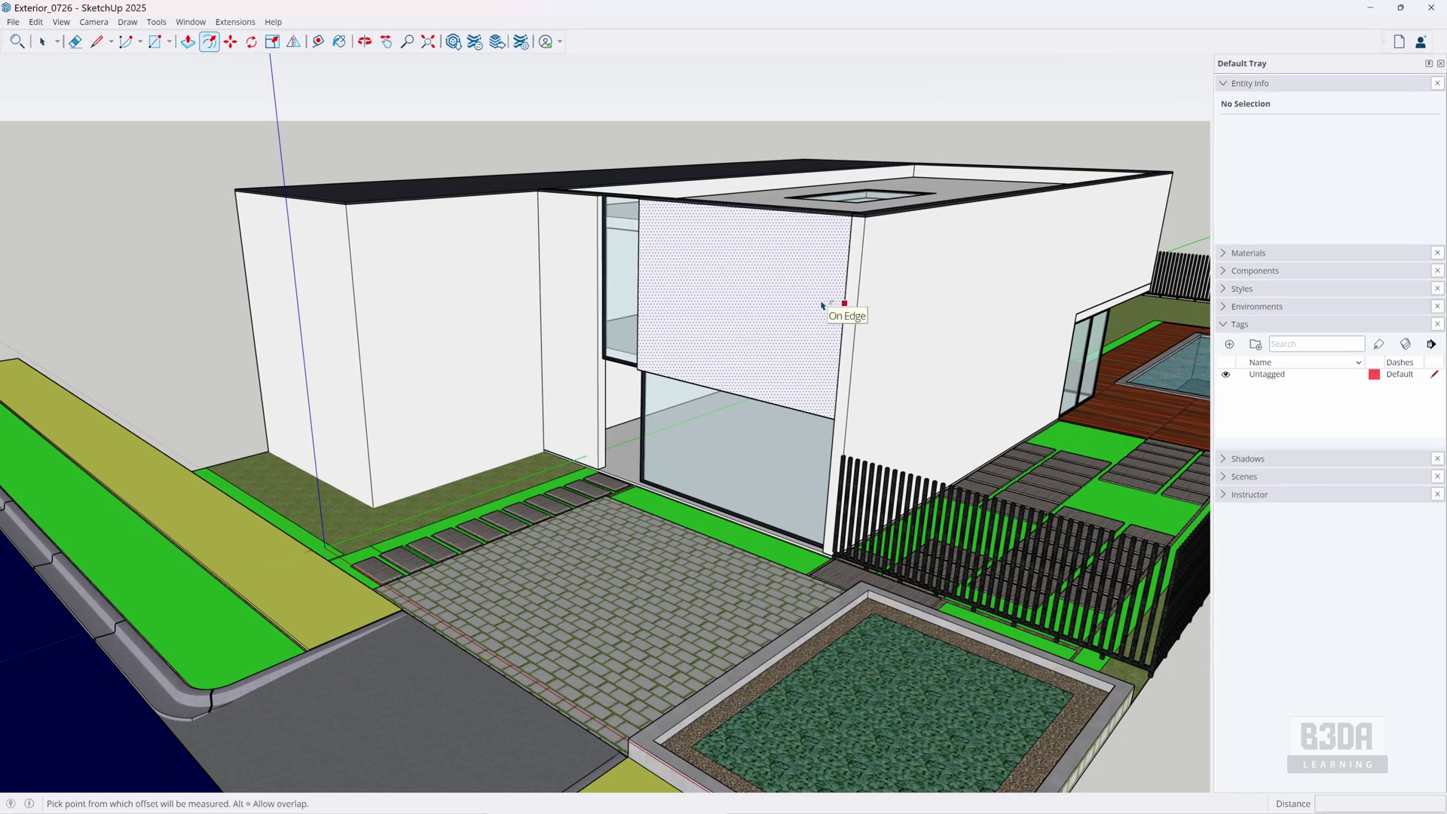
{"action": "key", "text": "Escape"}
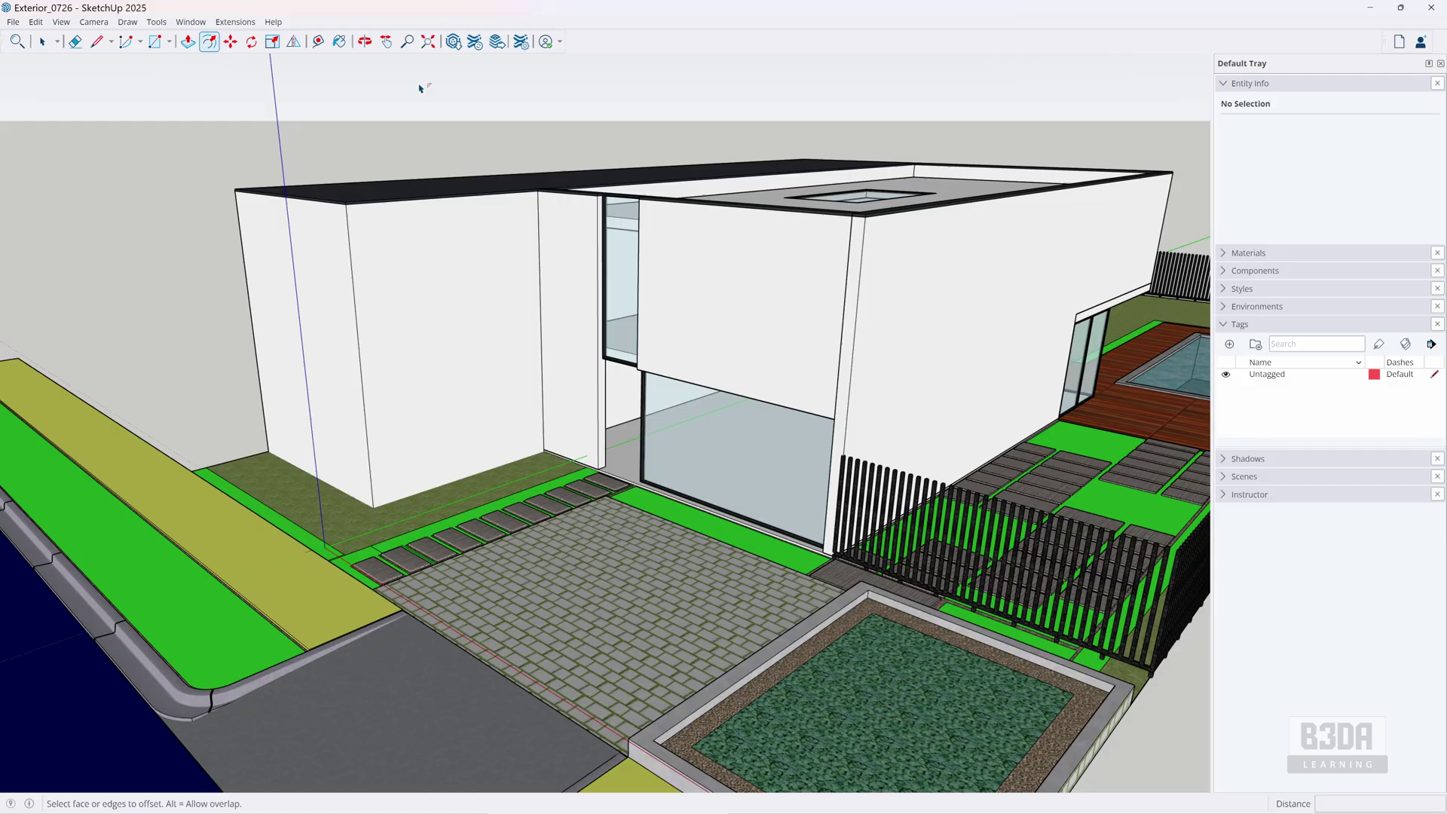
{"action": "left_click", "coordinate": [42, 41]}
{"action": "mouse_move", "coordinate": [465, 474]}
{"action": "middle_mouse_down"}
{"action": "mouse_move", "coordinate": [1047, 397]}
{"action": "mouse_move", "coordinate": [603, 445]}
{"action": "mouse_move", "coordinate": [226, 528]}
{"action": "mouse_move", "coordinate": [202, 637]}
{"action": "mouse_move", "coordinate": [485, 439]}
{"action": "mouse_move", "coordinate": [435, 491]}
{"action": "mouse_move", "coordinate": [486, 481]}
{"action": "middle_mouse_up"}
{"action": "middle_click_drag", "start_coordinate": [653, 445], "coordinate": [541, 449]}
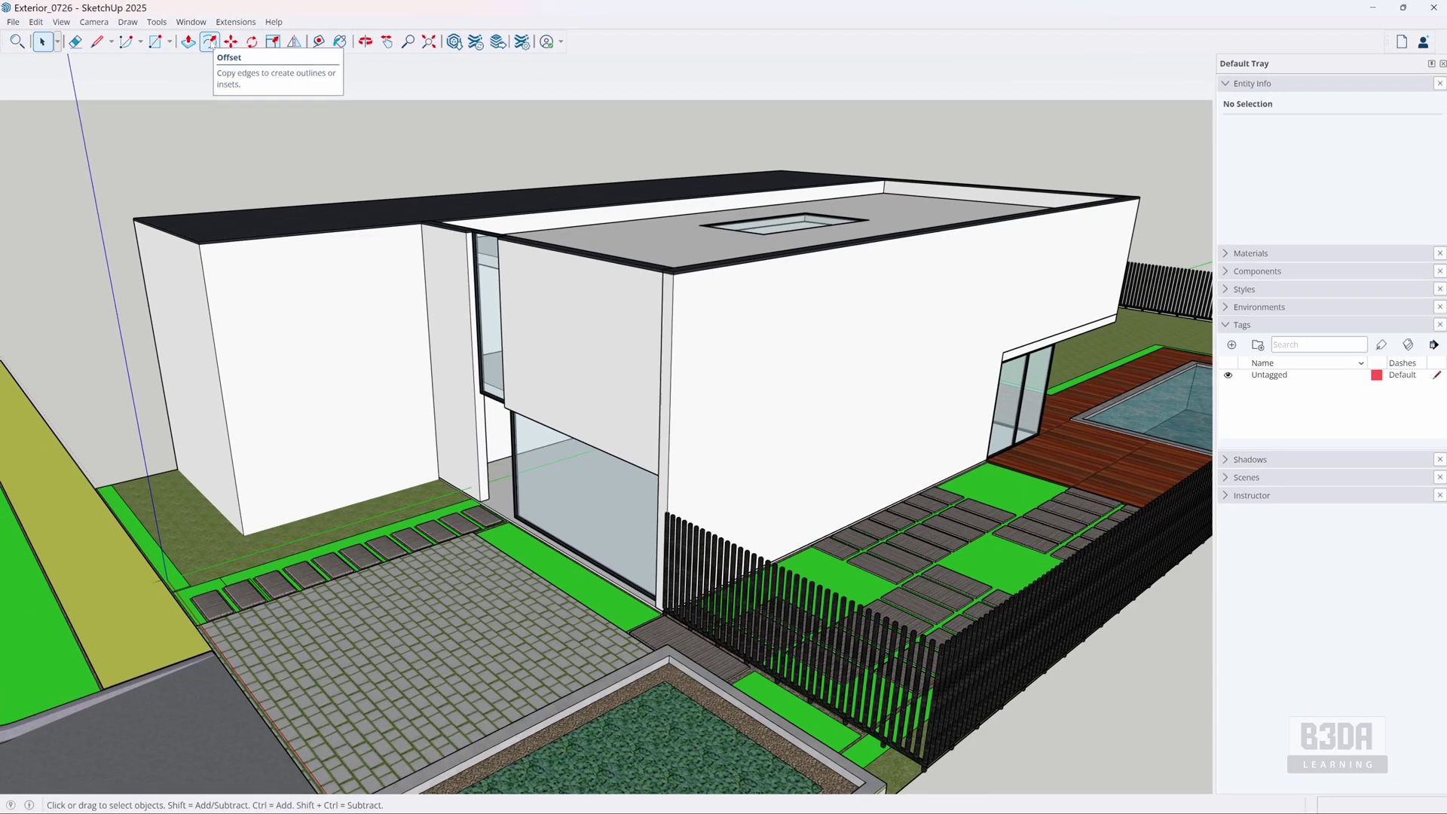
Step: Offset the upper front wall panel's edges 0.5 m inward with the Offset tool
{"action": "left_click", "coordinate": [421, 84]}
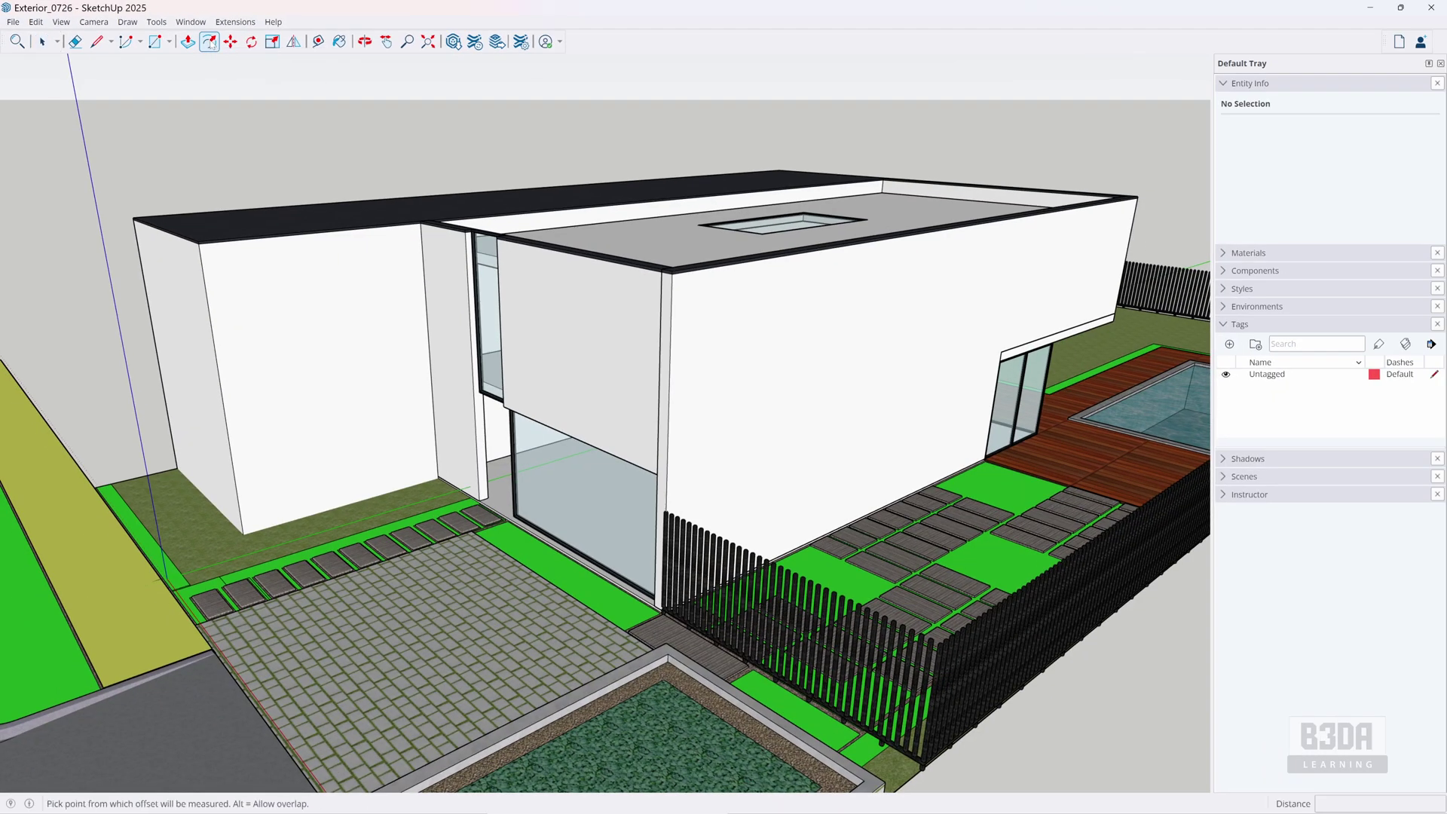
{"action": "left_click", "coordinate": [623, 295]}
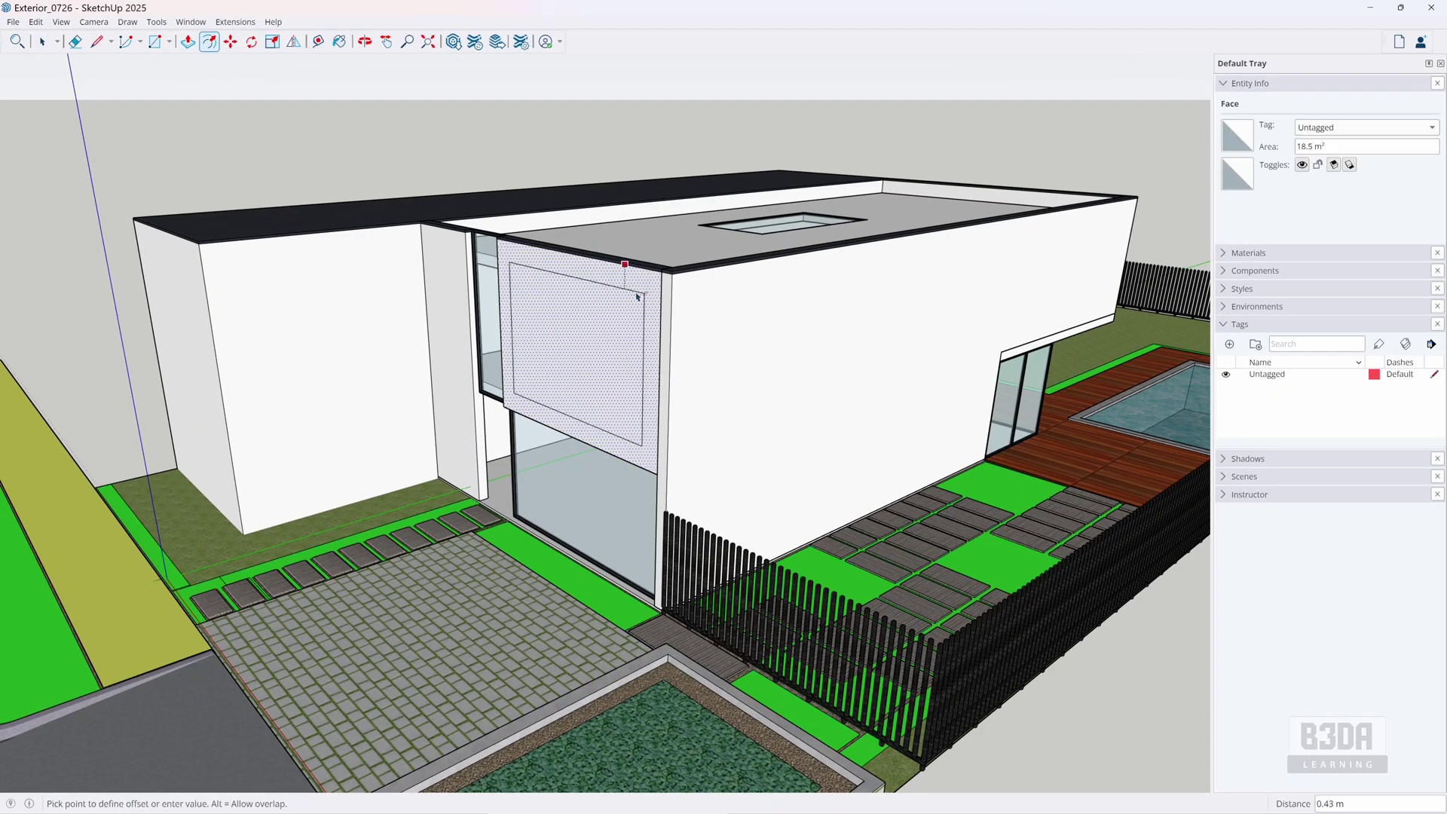
{"action": "left_click", "coordinate": [637, 300]}
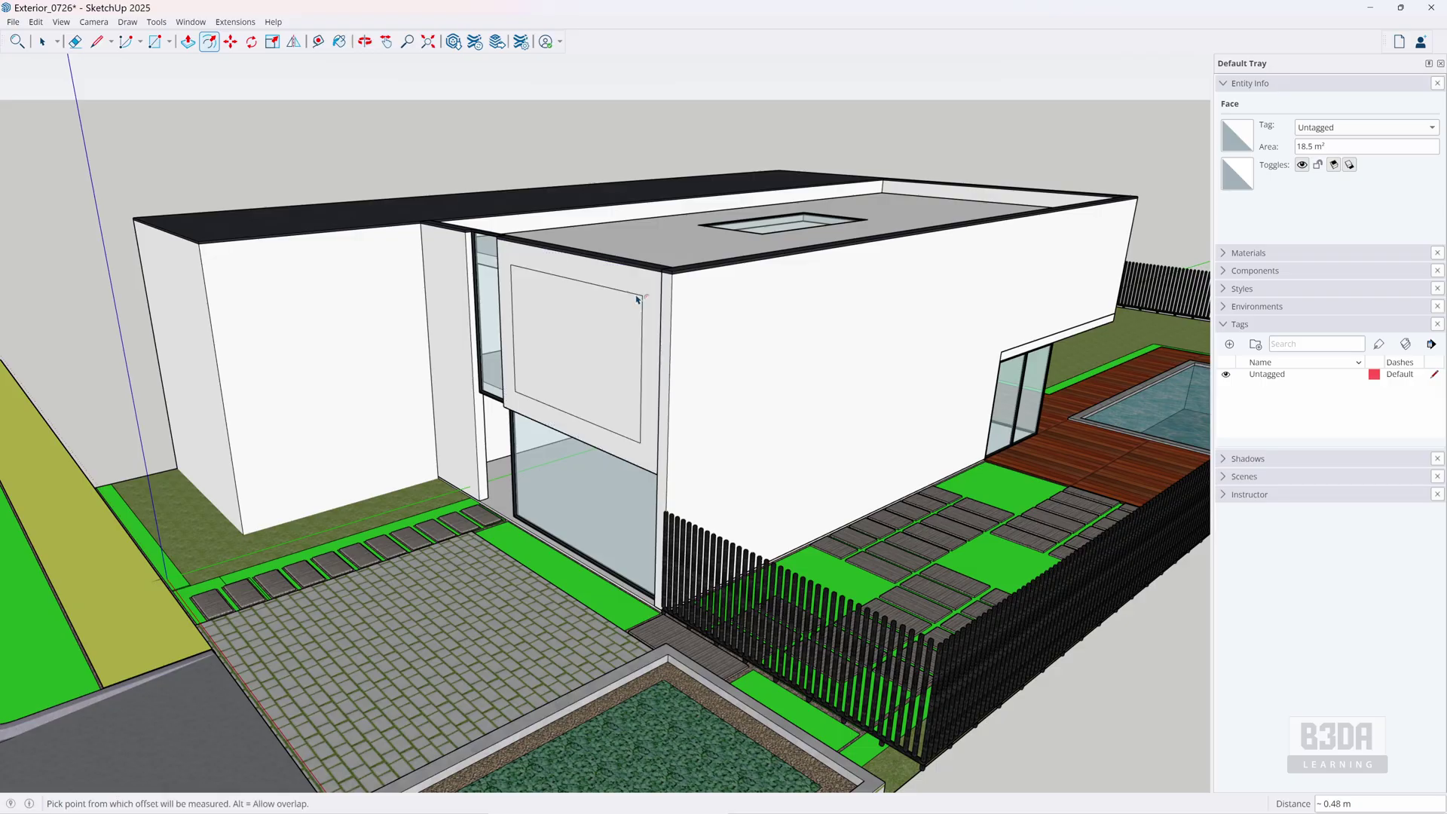
{"action": "type", "text": "0."}
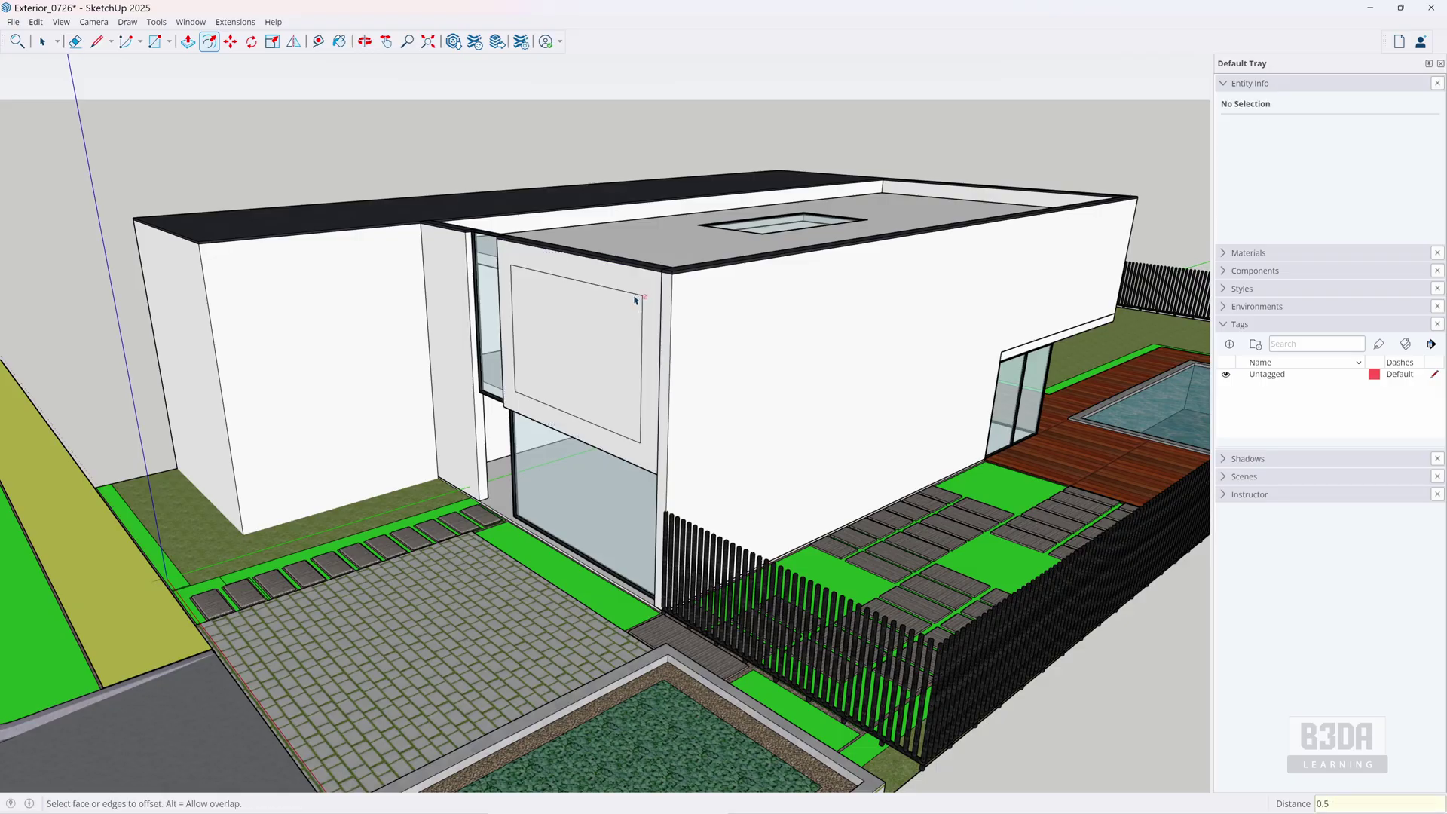
{"action": "type", "text": "5"}
{"action": "key", "text": "Return"}
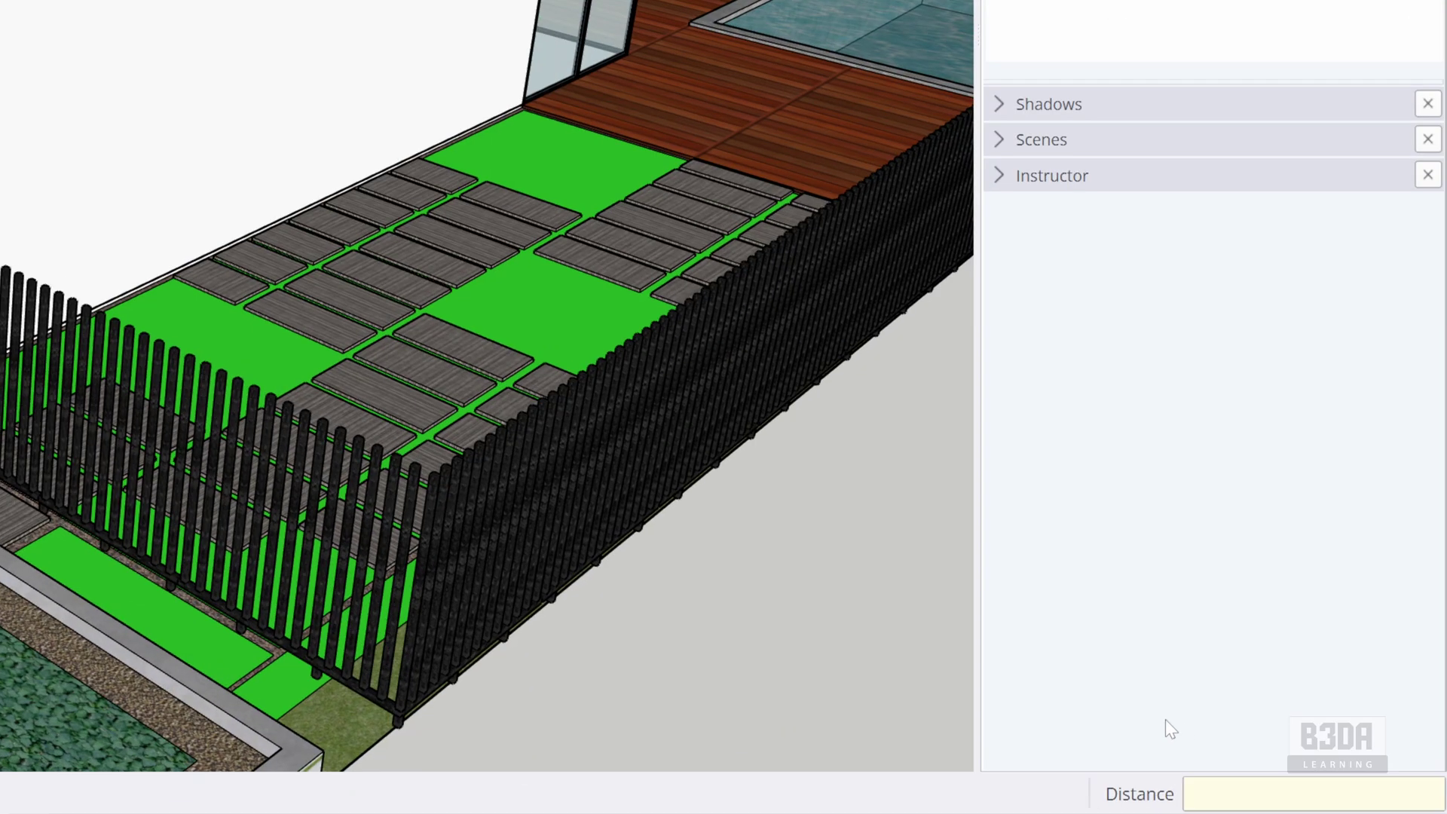
{"action": "type", "text": "0.5"}
{"action": "key", "text": "Return"}
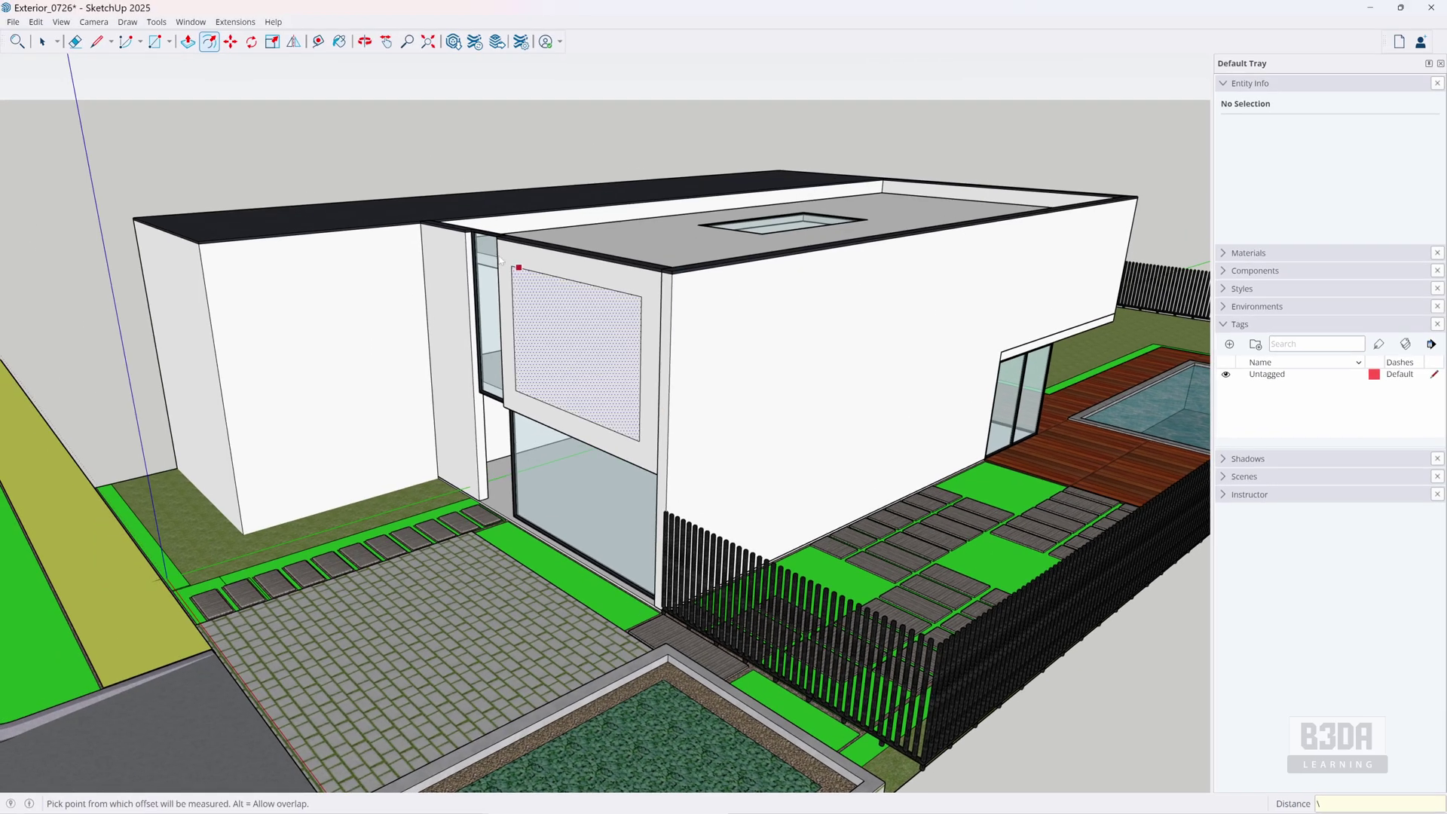
Step: Push/Pull the inner panel face about 0.13 m into the wall
{"action": "left_click", "coordinate": [188, 42]}
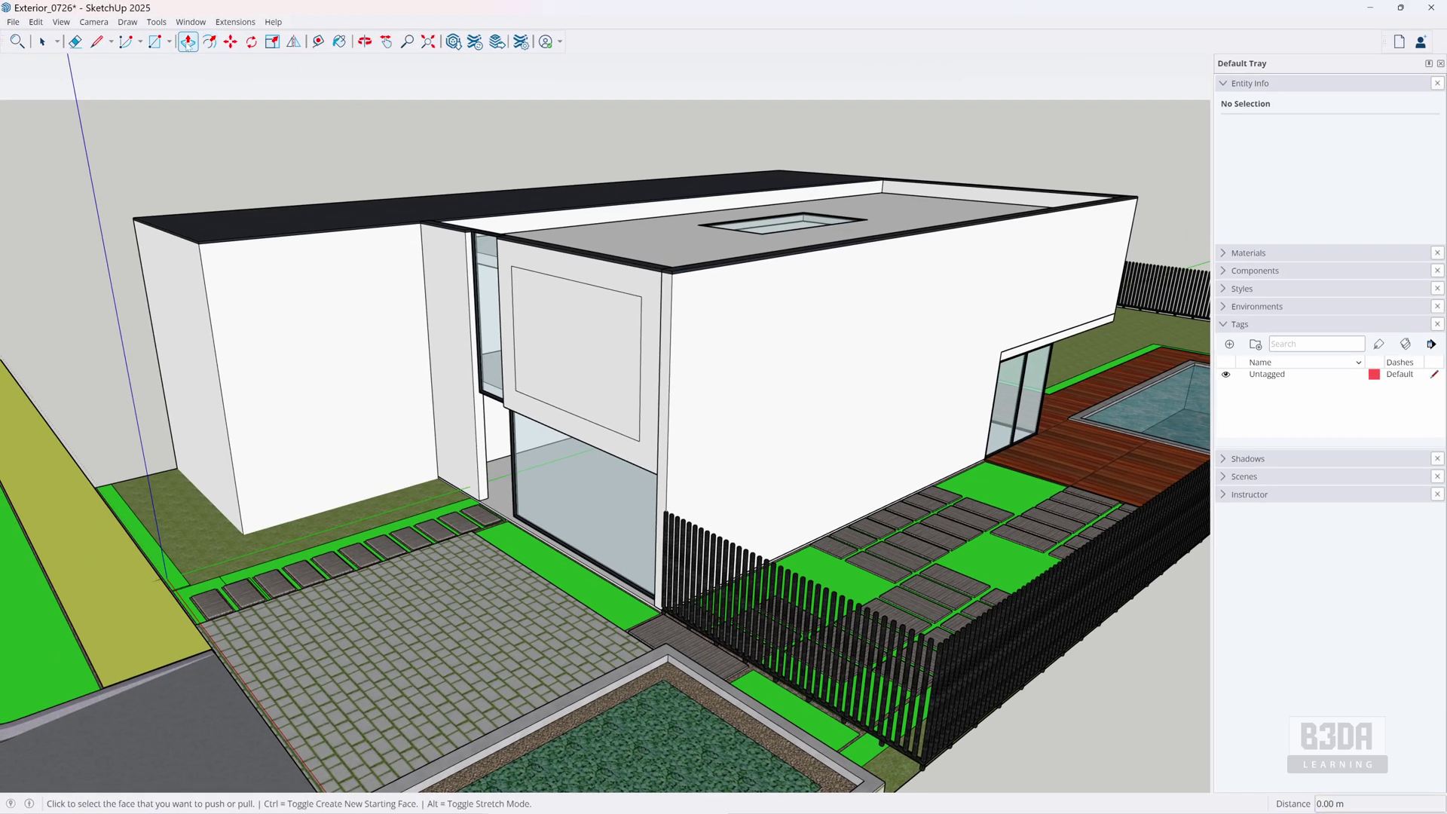
{"action": "left_click", "coordinate": [582, 335]}
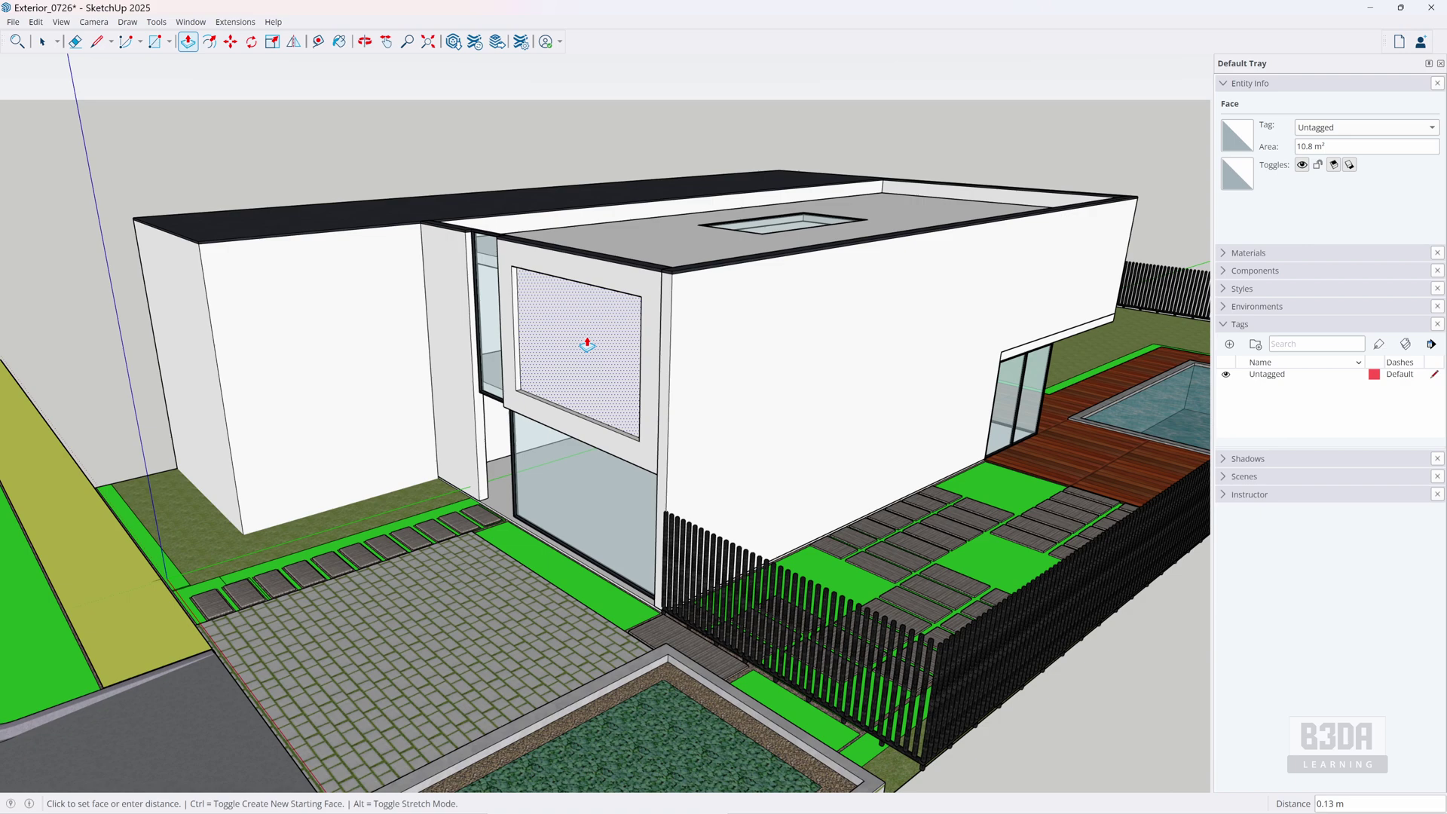
{"action": "left_click", "coordinate": [587, 345]}
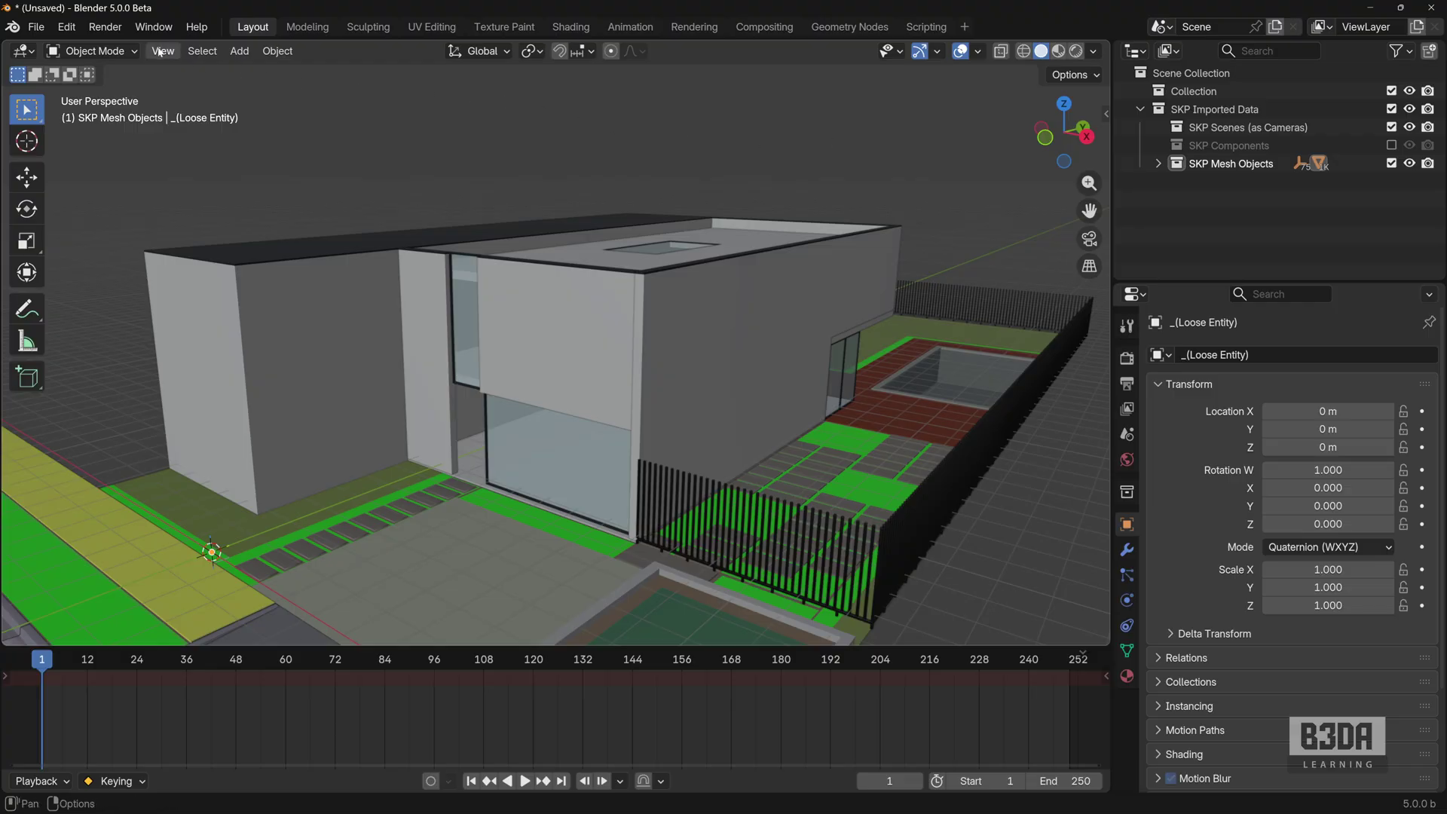
Step: In Blender, reveal the File > Import SketchUp (.skp) option, then close the menu
{"action": "left_click", "coordinate": [36, 26]}
{"action": "mouse_move", "coordinate": [164, 281]}
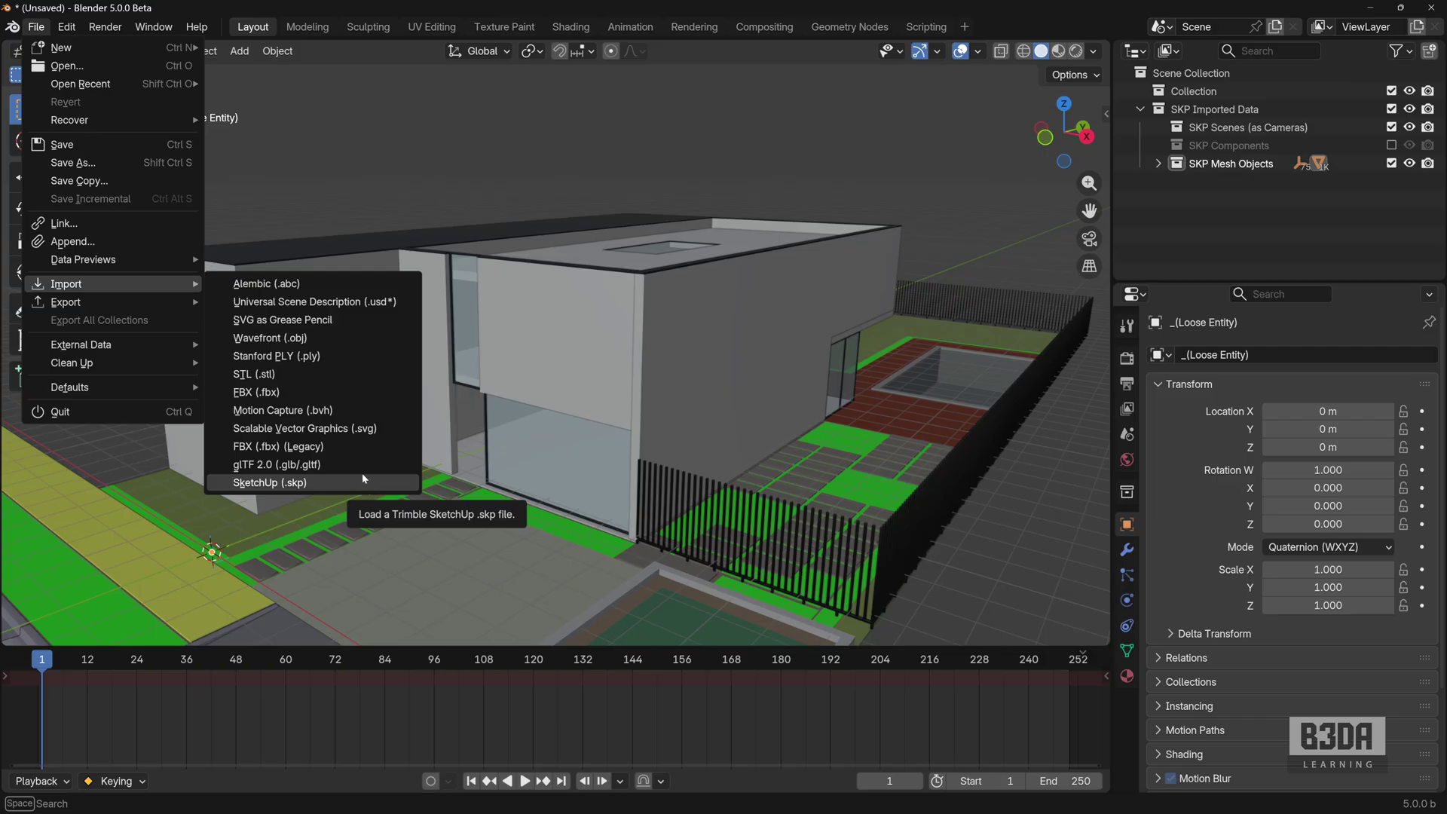
{"action": "left_click", "coordinate": [41, 28]}
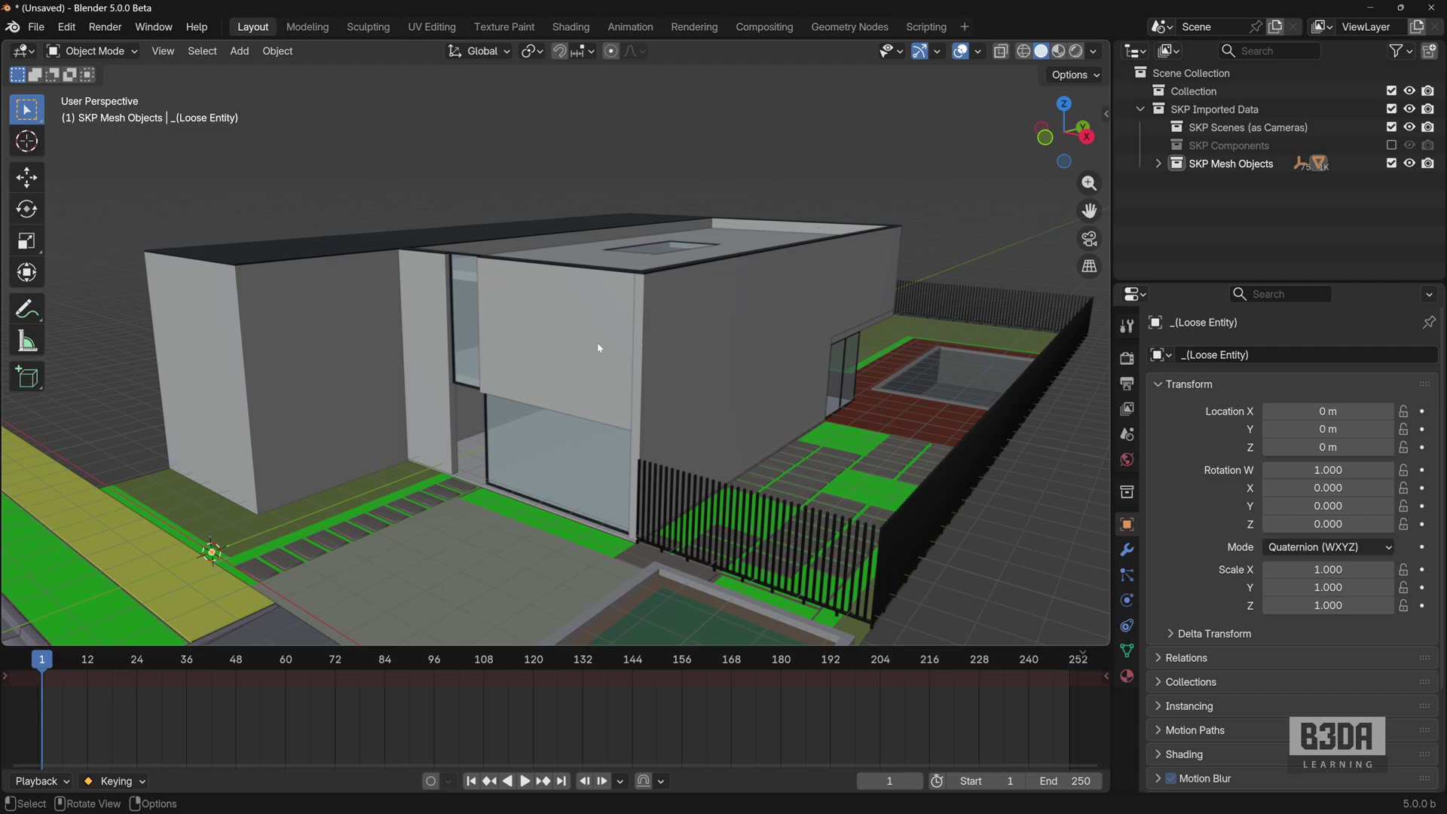
Step: Select the left building volume and orbit around the house front
{"action": "left_click", "coordinate": [570, 311]}
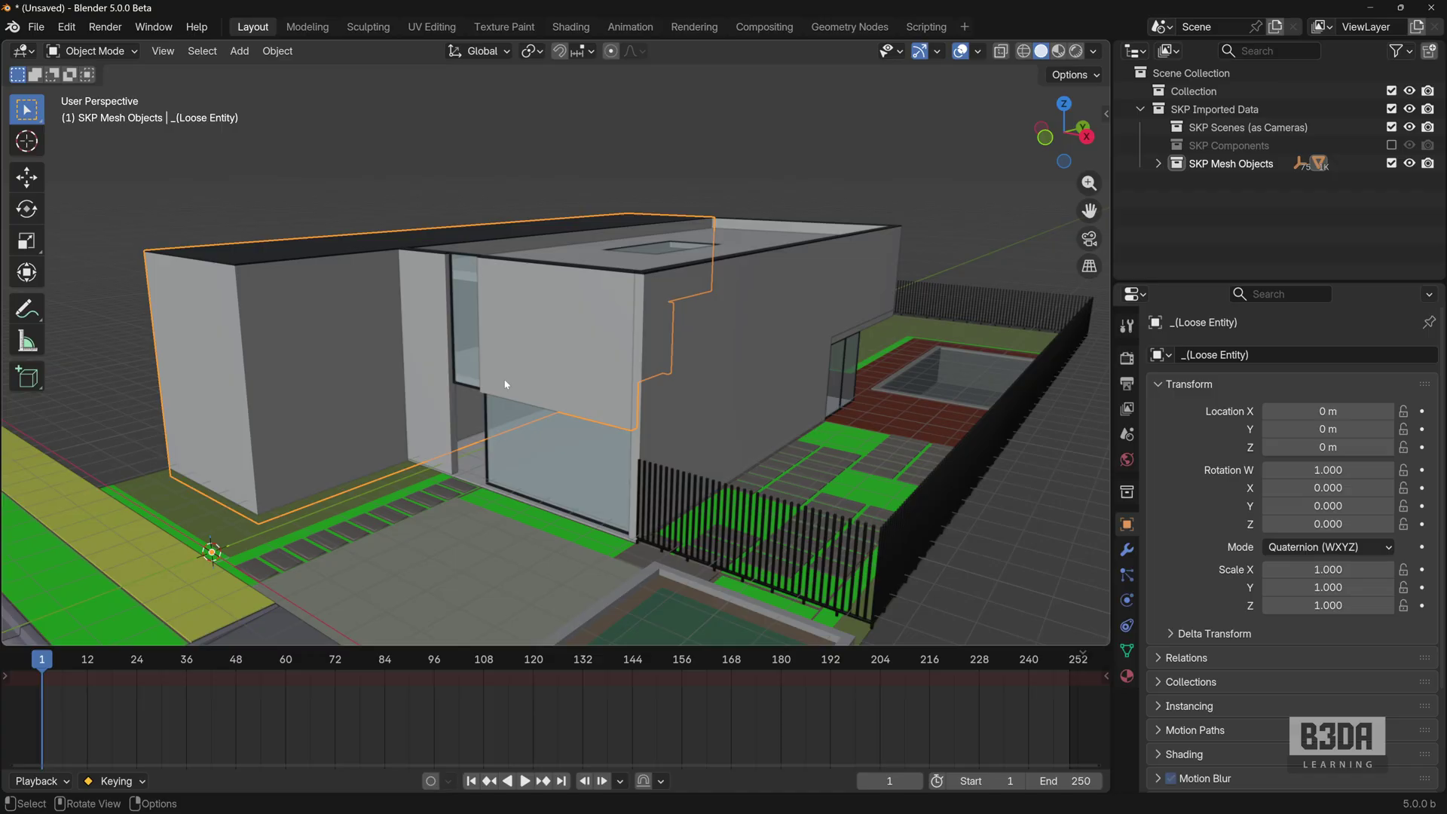
{"action": "mouse_move", "coordinate": [533, 342]}
{"action": "middle_mouse_down"}
{"action": "mouse_move", "coordinate": [565, 322]}
{"action": "mouse_move", "coordinate": [529, 345]}
{"action": "mouse_move", "coordinate": [490, 320]}
{"action": "mouse_move", "coordinate": [569, 341]}
{"action": "mouse_move", "coordinate": [557, 333]}
{"action": "middle_mouse_up"}
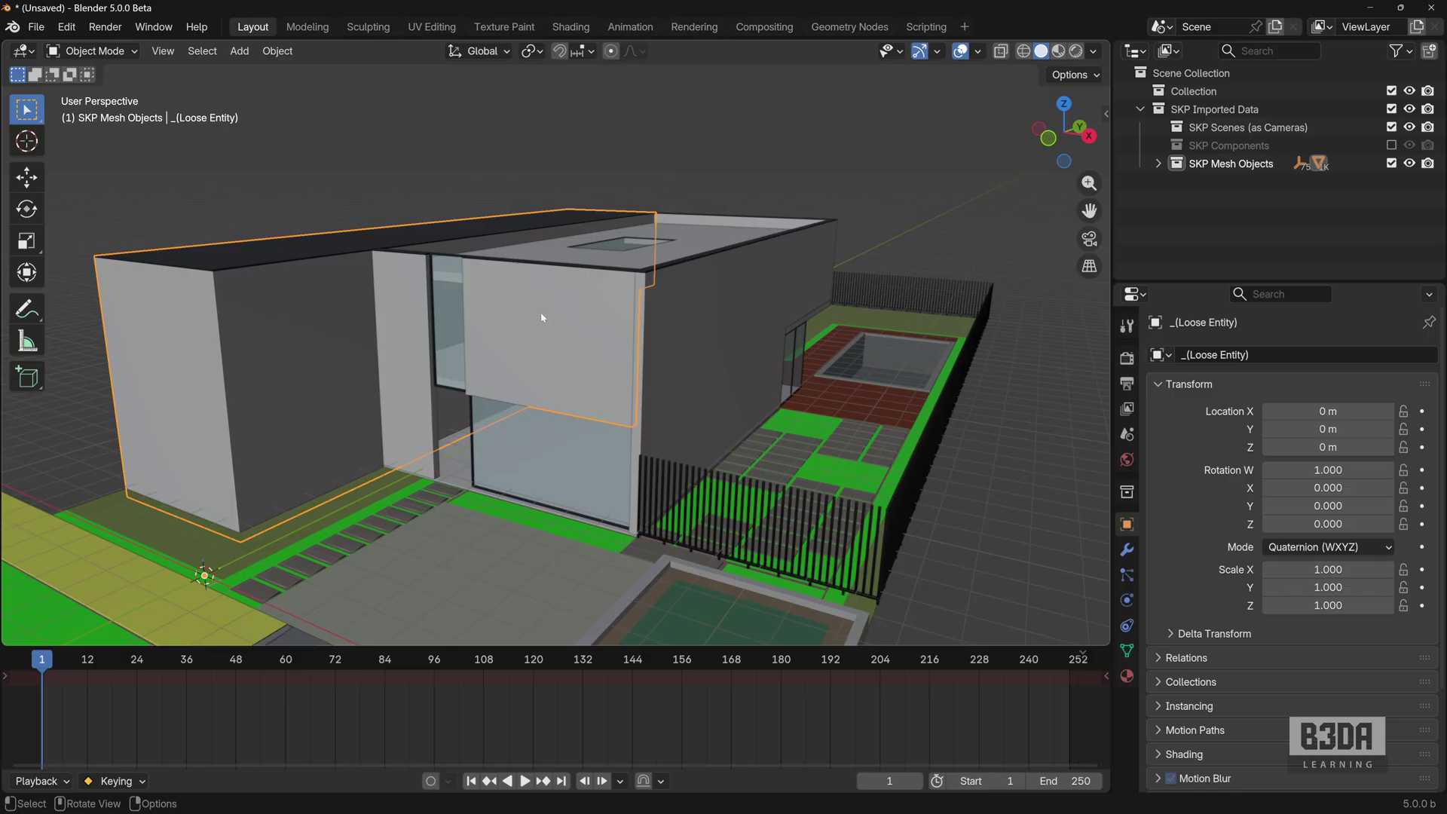
Step: Enter Edit Mode with Face select and select the upper front facade panel face
{"action": "left_click", "coordinate": [136, 52]}
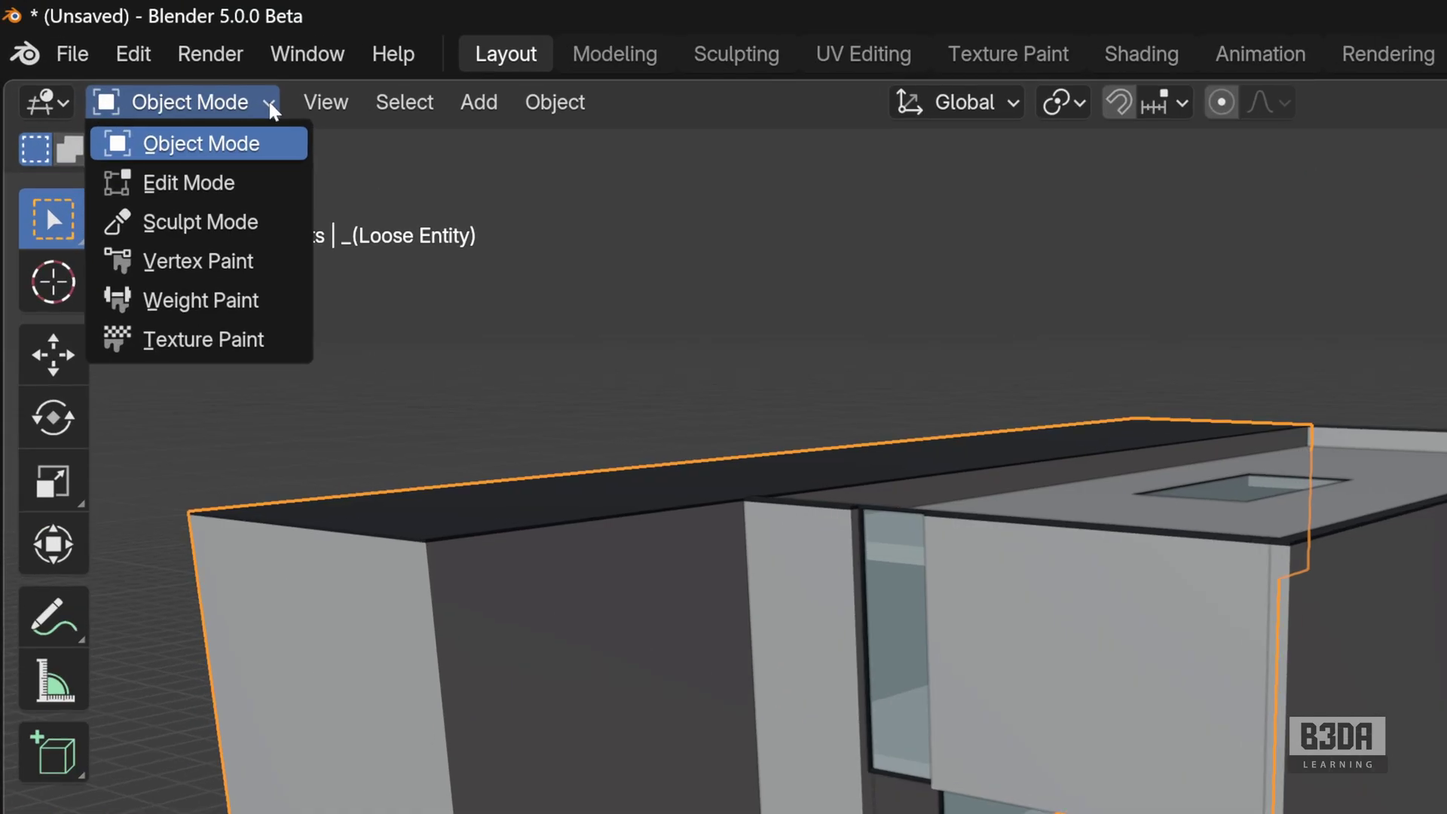
{"action": "left_click", "coordinate": [259, 184]}
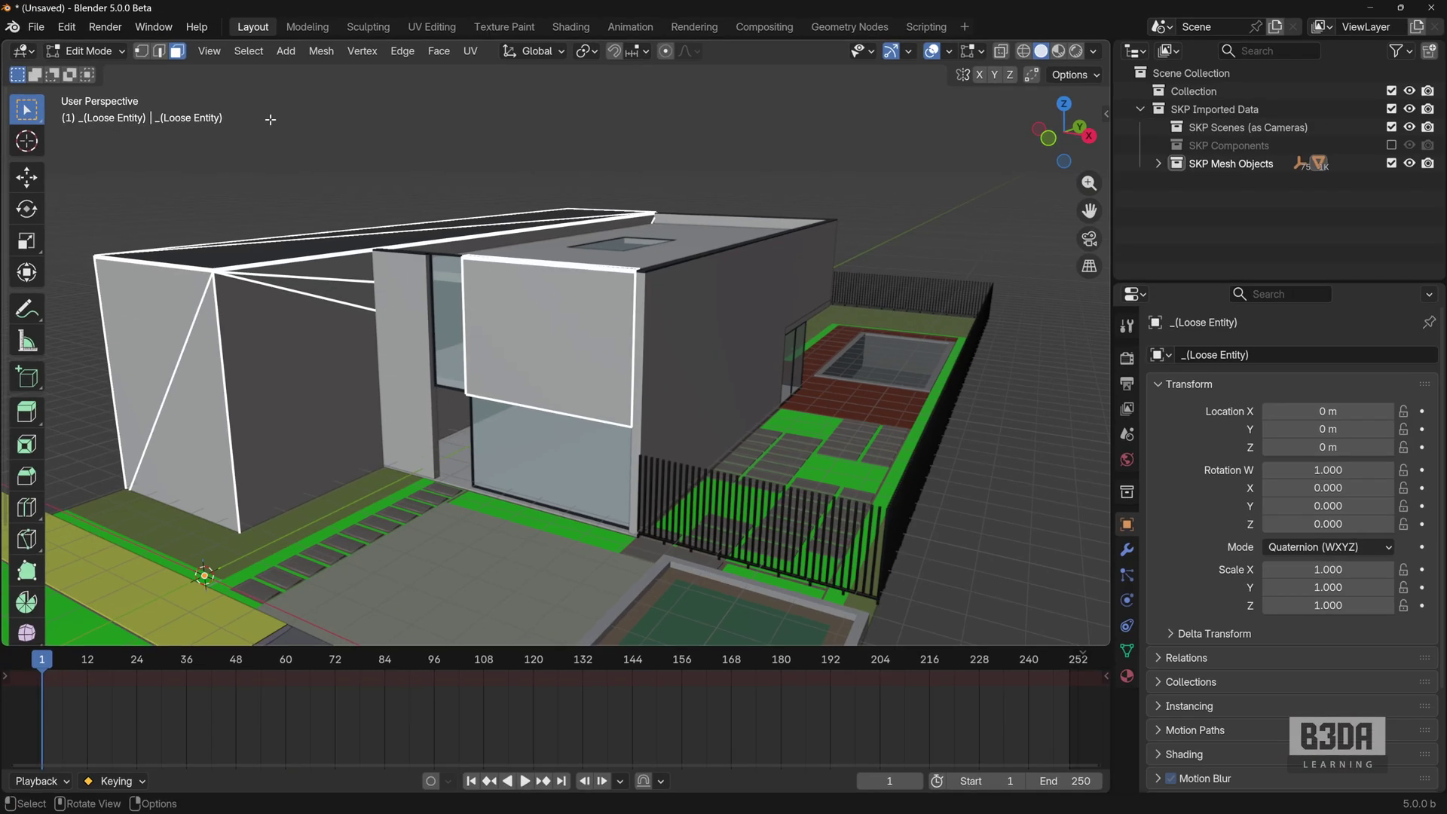
{"action": "left_click", "coordinate": [141, 51]}
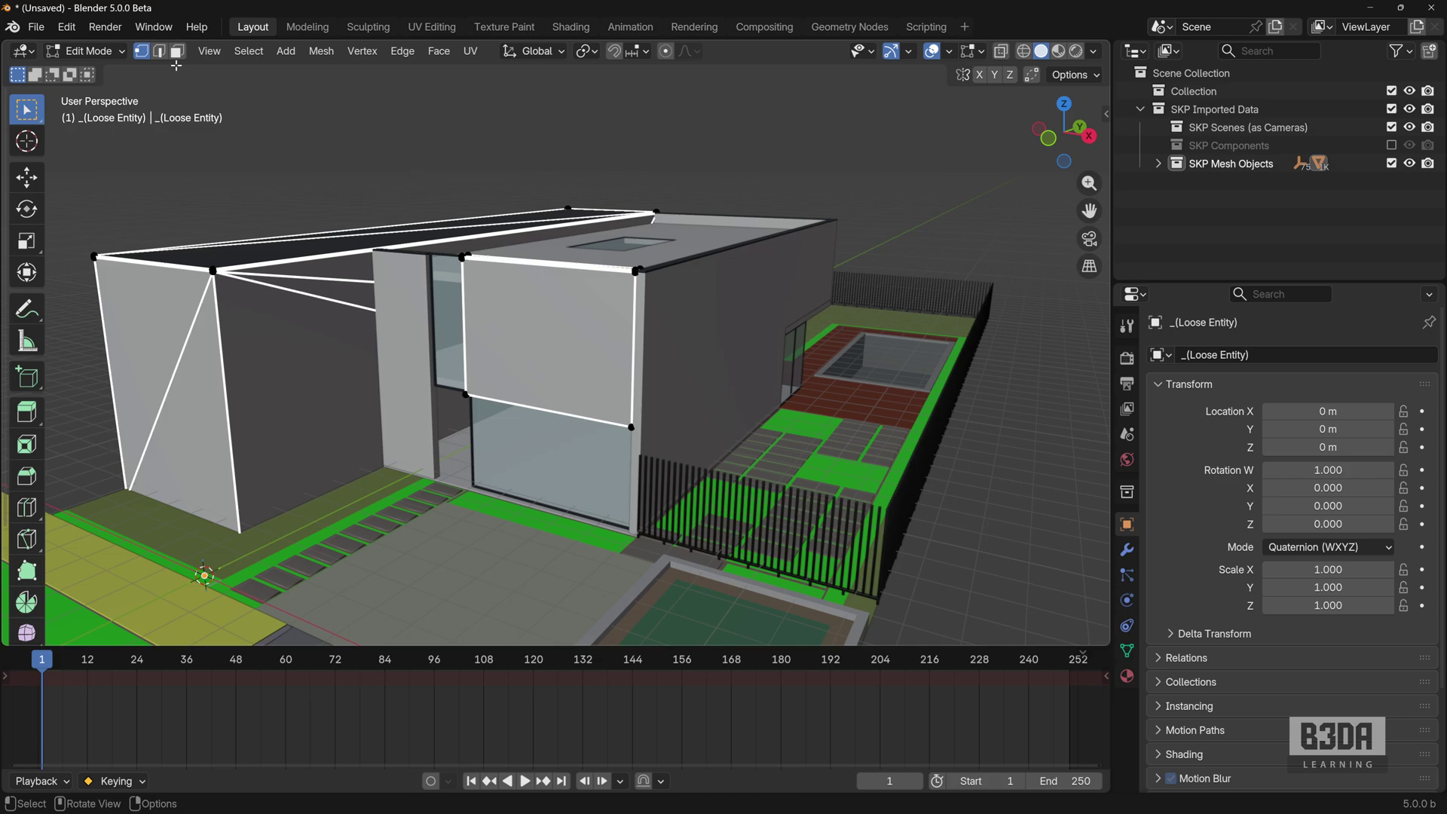
{"action": "left_click", "coordinate": [178, 51]}
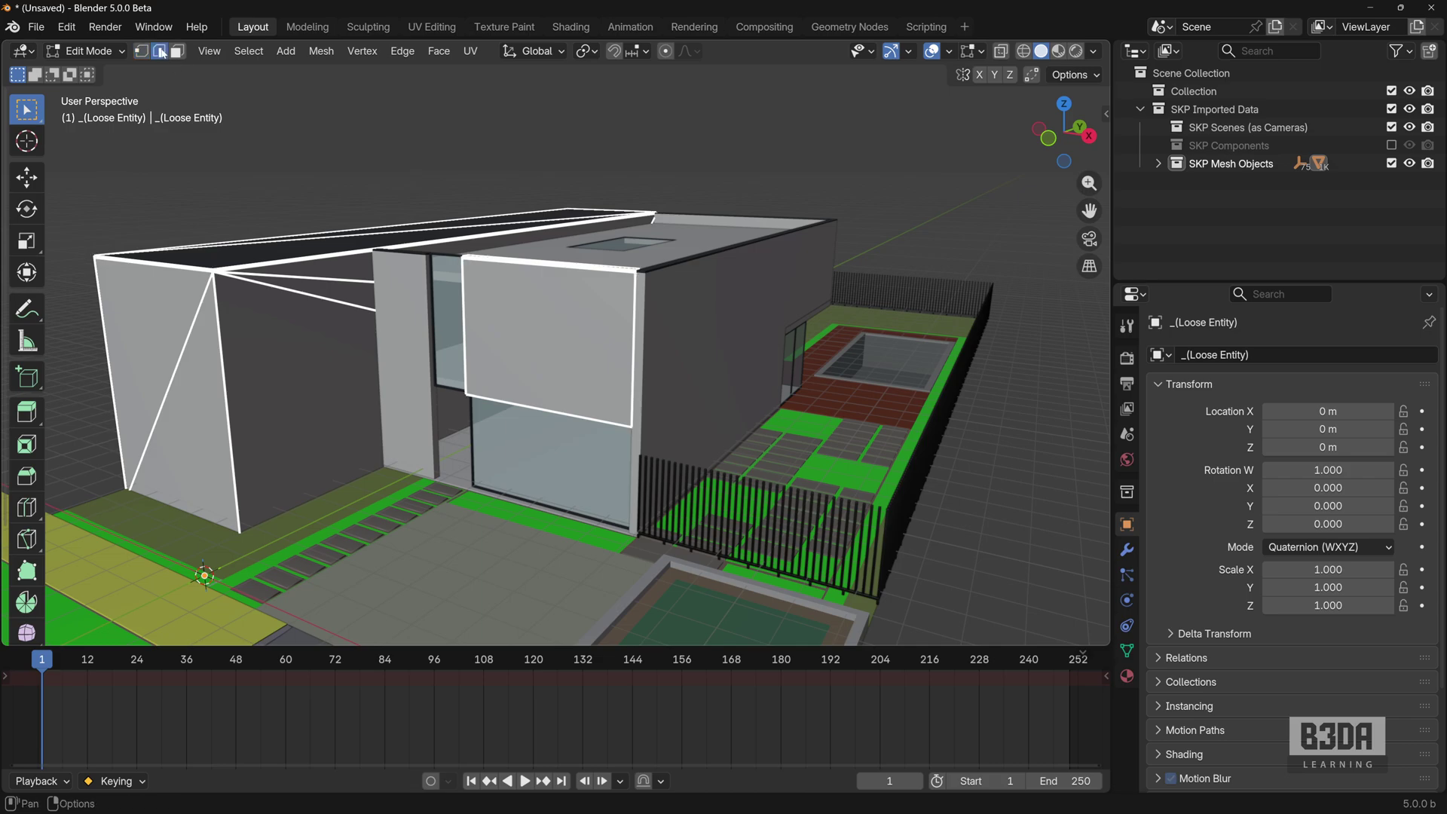
{"action": "left_click", "coordinate": [577, 328]}
Step: Inset the selected facade panel face by about half a metre
{"action": "middle_click_drag", "start_coordinate": [611, 364], "coordinate": [573, 373]}
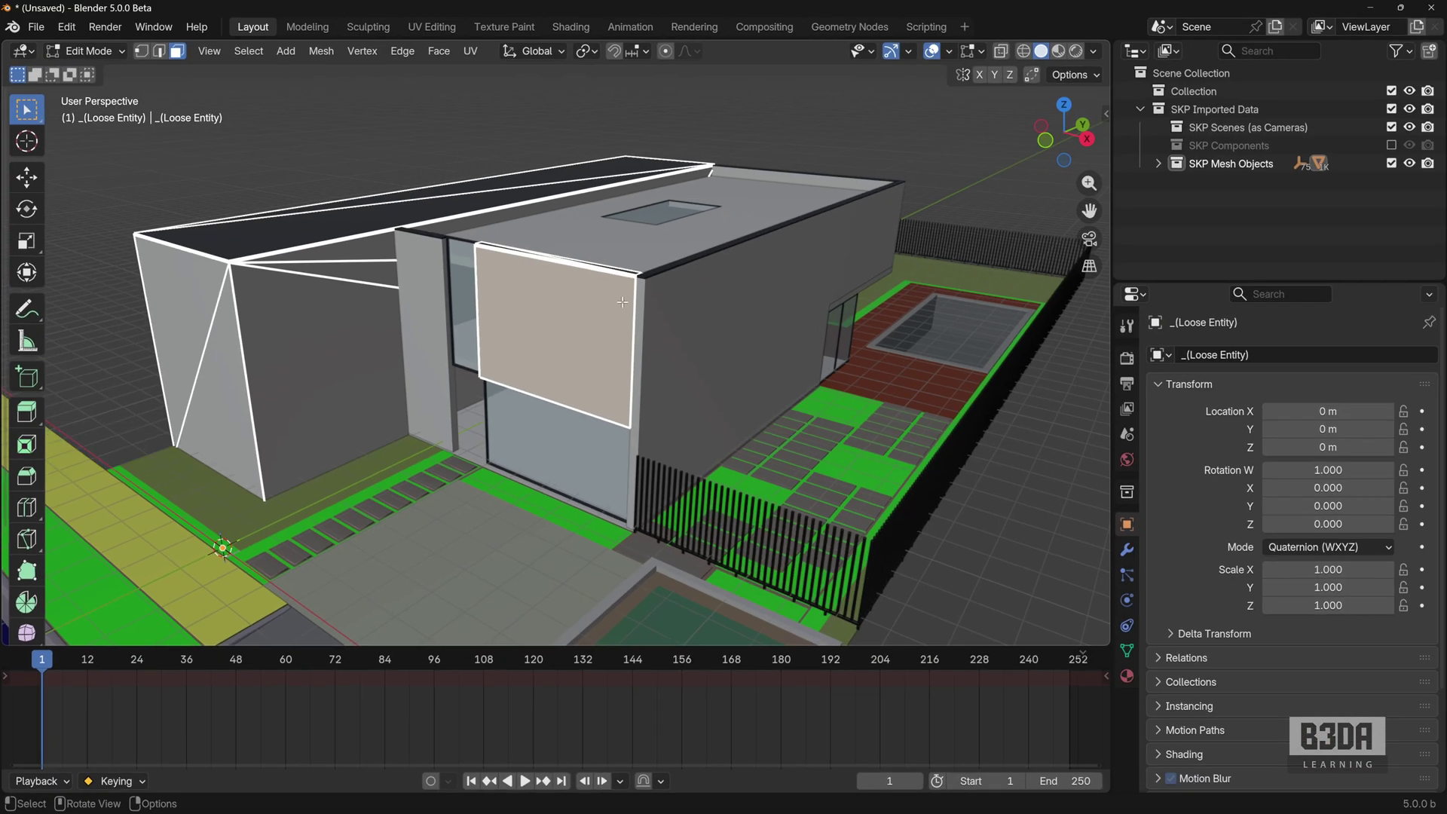
{"action": "key", "text": "i"}
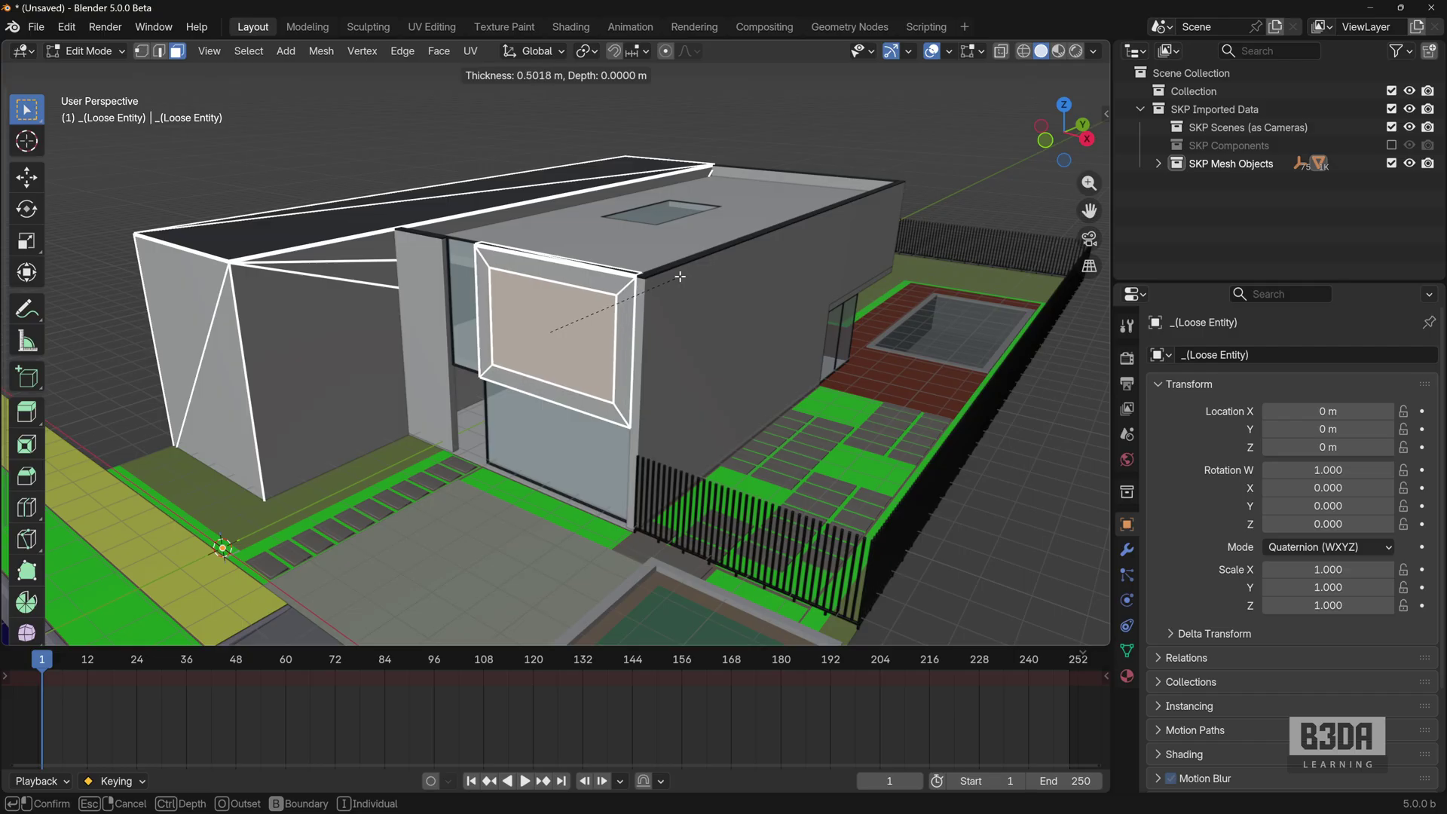
{"action": "left_click", "coordinate": [680, 277]}
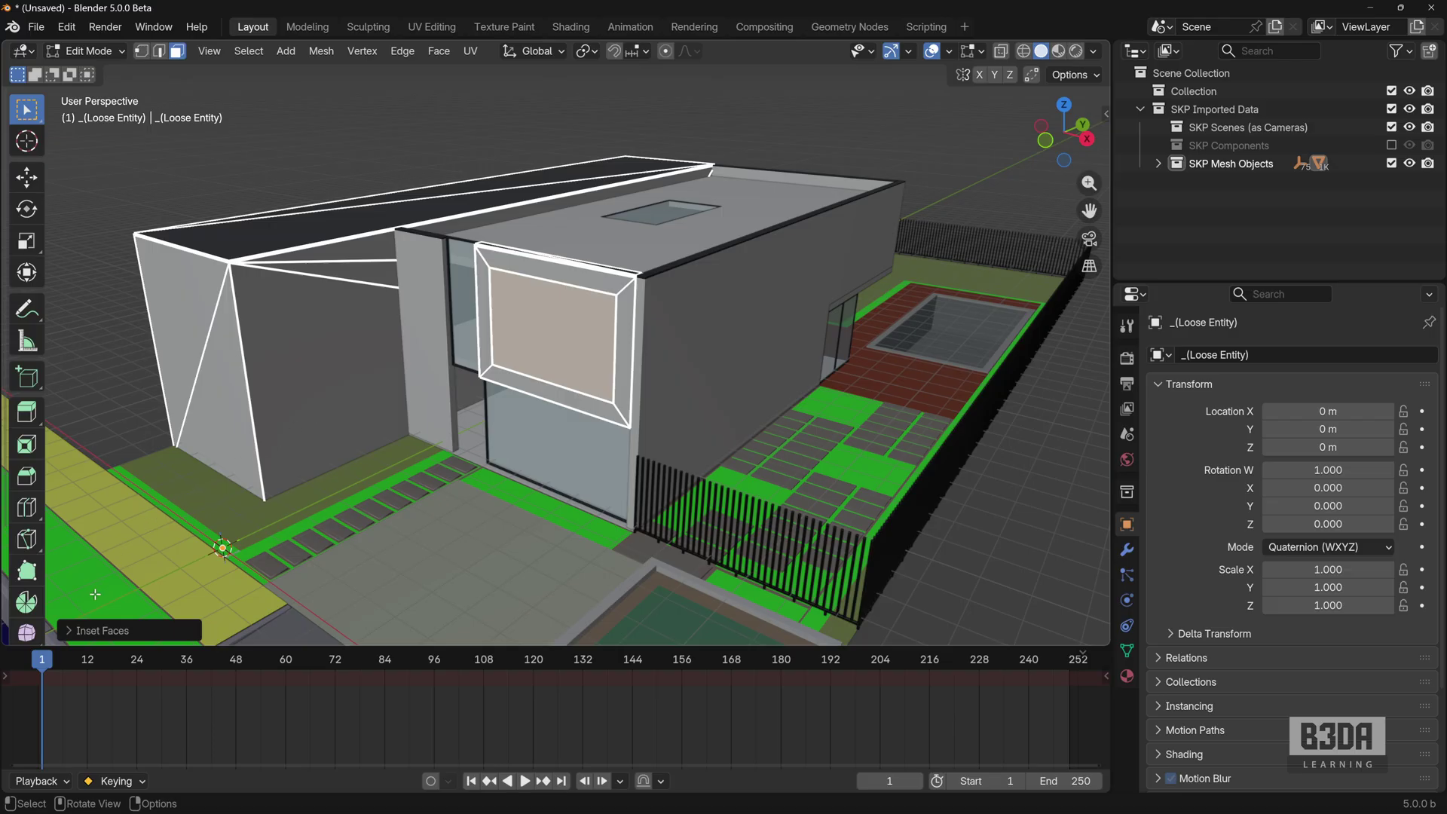
Step: Set the Inset Faces thickness to exactly 0.5 m in the operator panel
{"action": "left_click", "coordinate": [71, 637]}
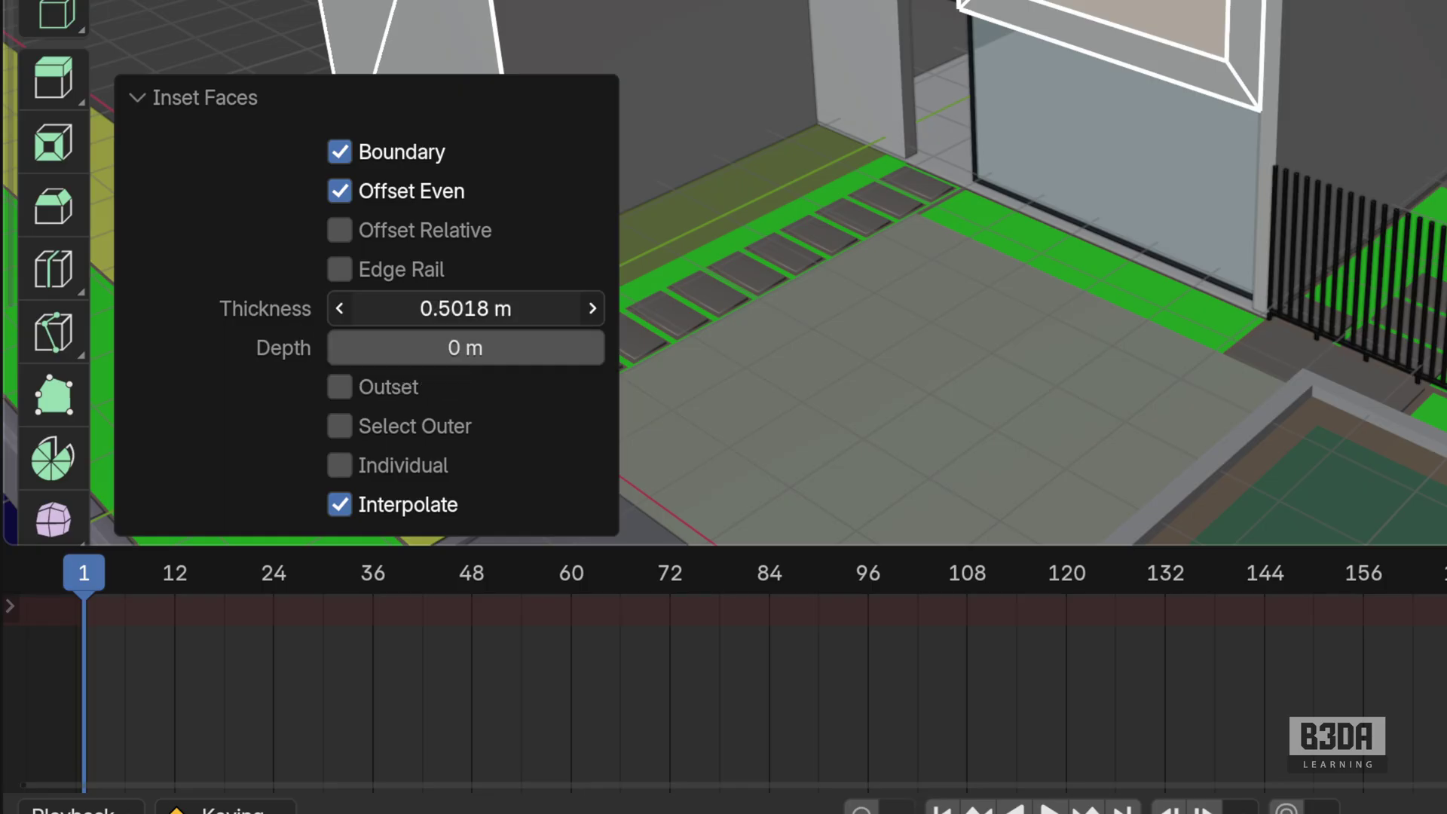
{"action": "left_click", "coordinate": [466, 308]}
{"action": "type", "text": "0.5"}
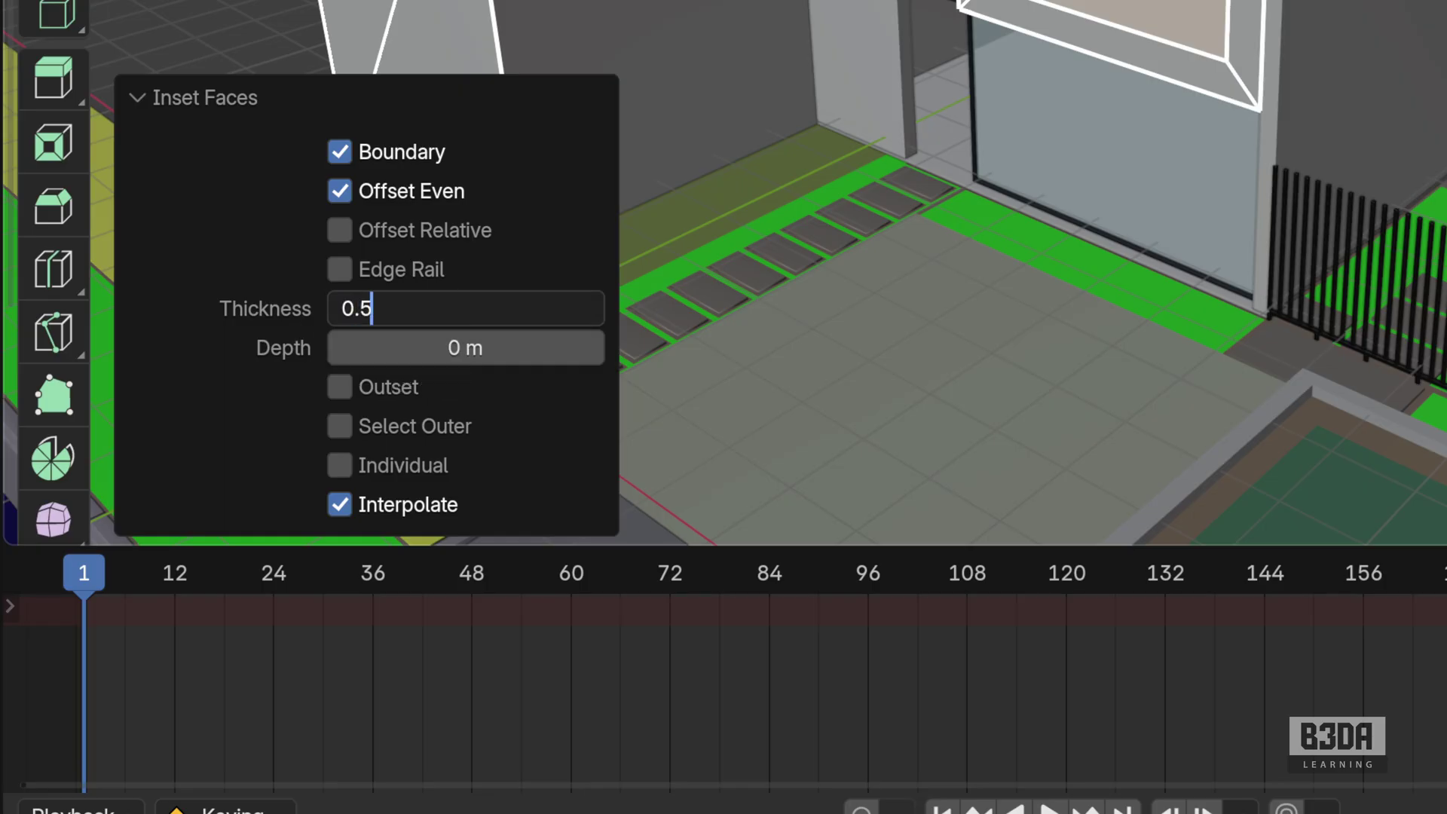
{"action": "key", "text": "Return"}
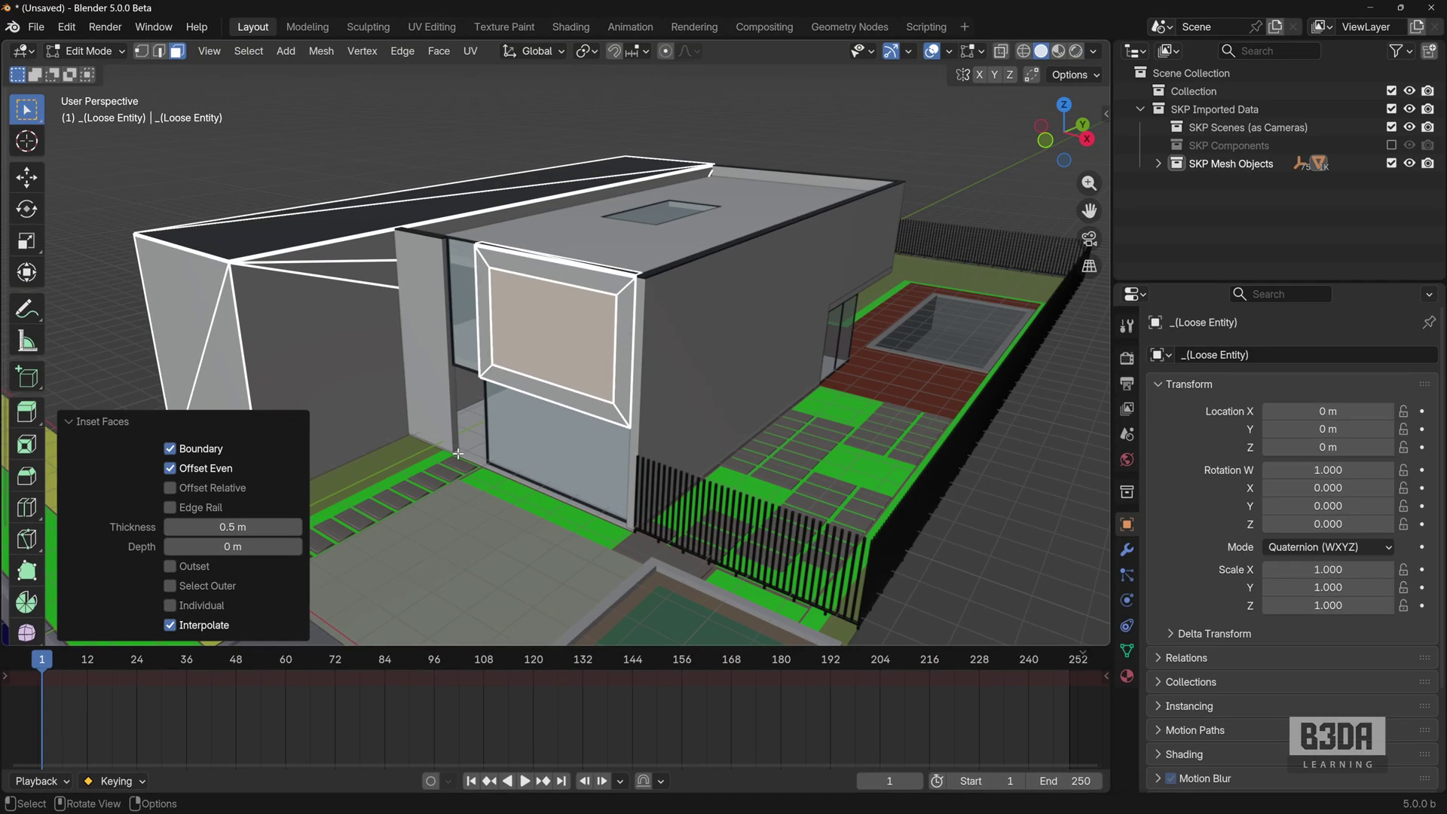
Step: Extrude the inset face about 0.2 m inward, then return to Object Mode for a close view
{"action": "key", "text": "e"}
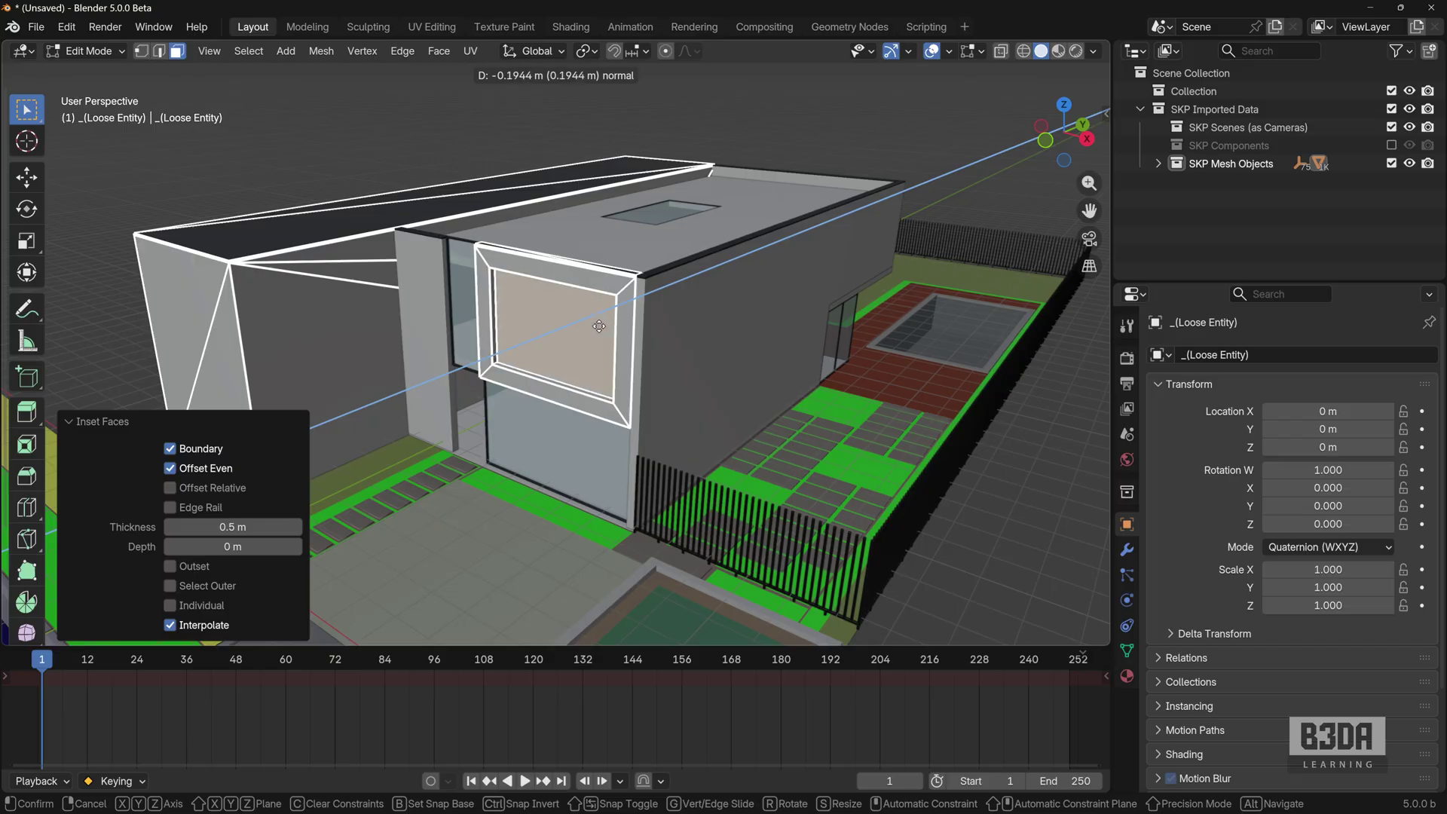
{"action": "left_click", "coordinate": [600, 325]}
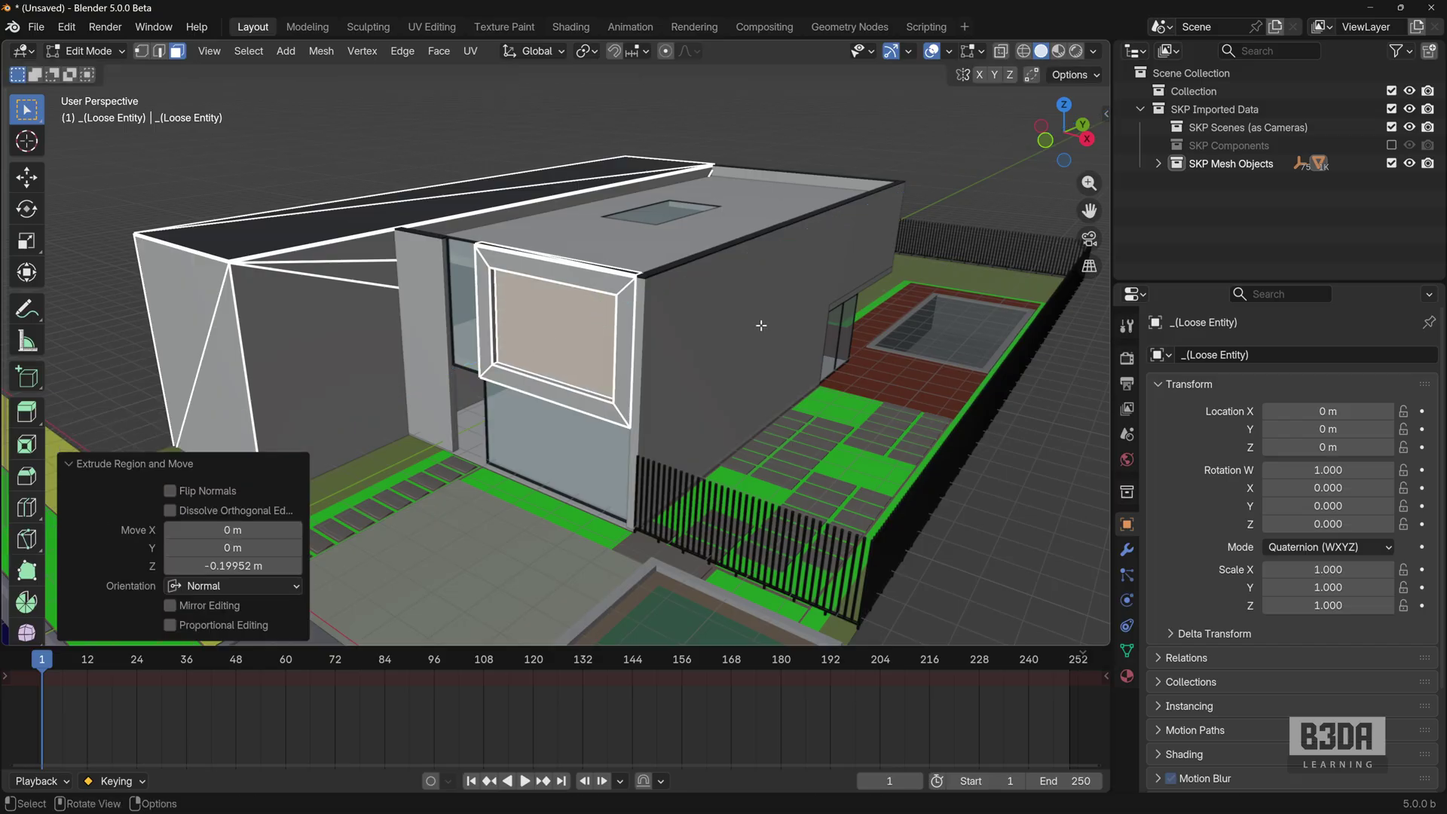
{"action": "key", "text": "Tab"}
{"action": "middle_click_drag", "start_coordinate": [537, 399], "coordinate": [594, 375]}
{"action": "scroll", "coordinate": [594, 374], "scroll_direction": "down", "scroll_amount": 1}
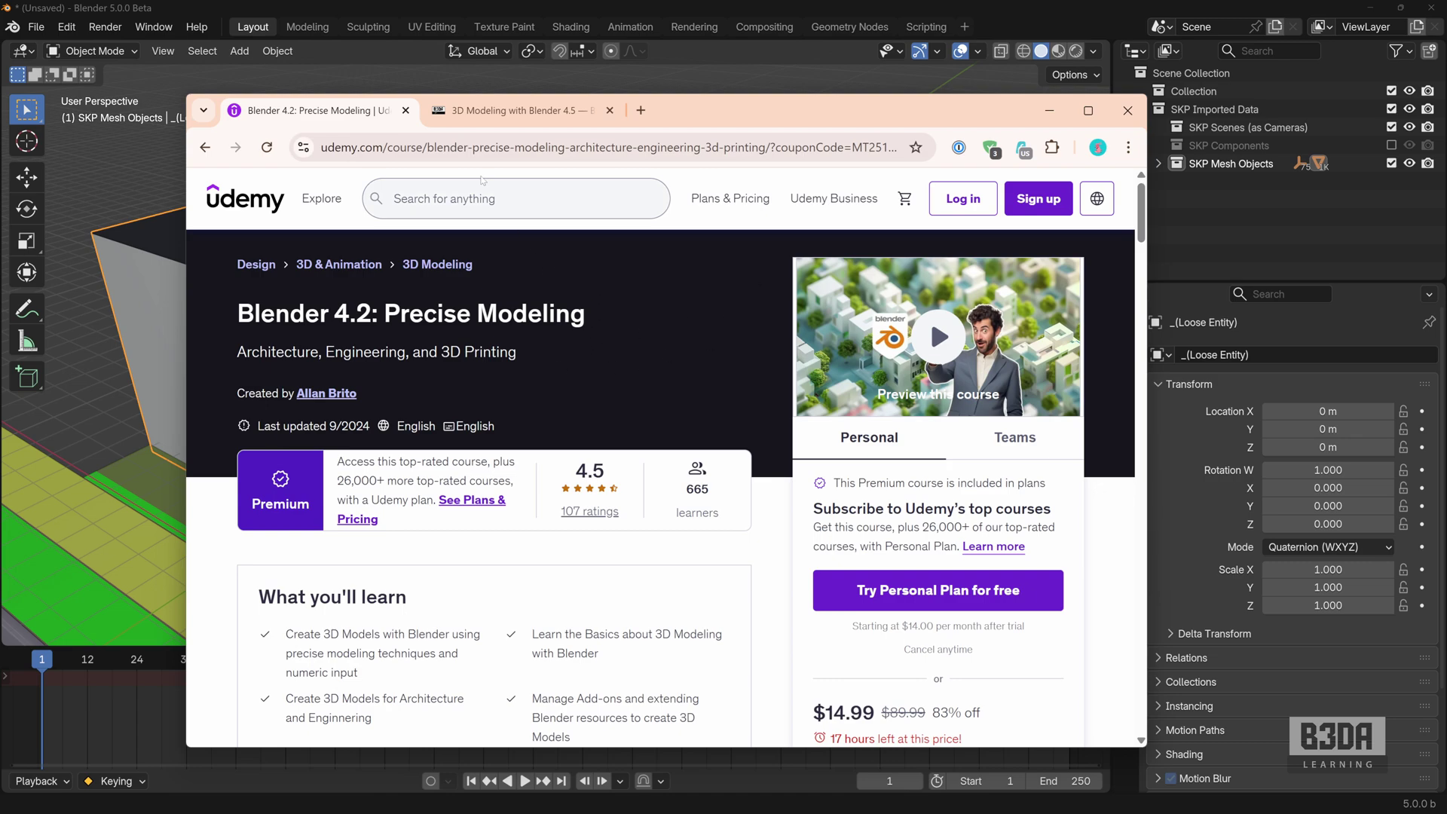
Step: Open the '3D Modeling with Blender 4.5' tab, highlight 'Add-ons with Hidden Features', and scroll to the Table of Contents
{"action": "left_click", "coordinate": [519, 110]}
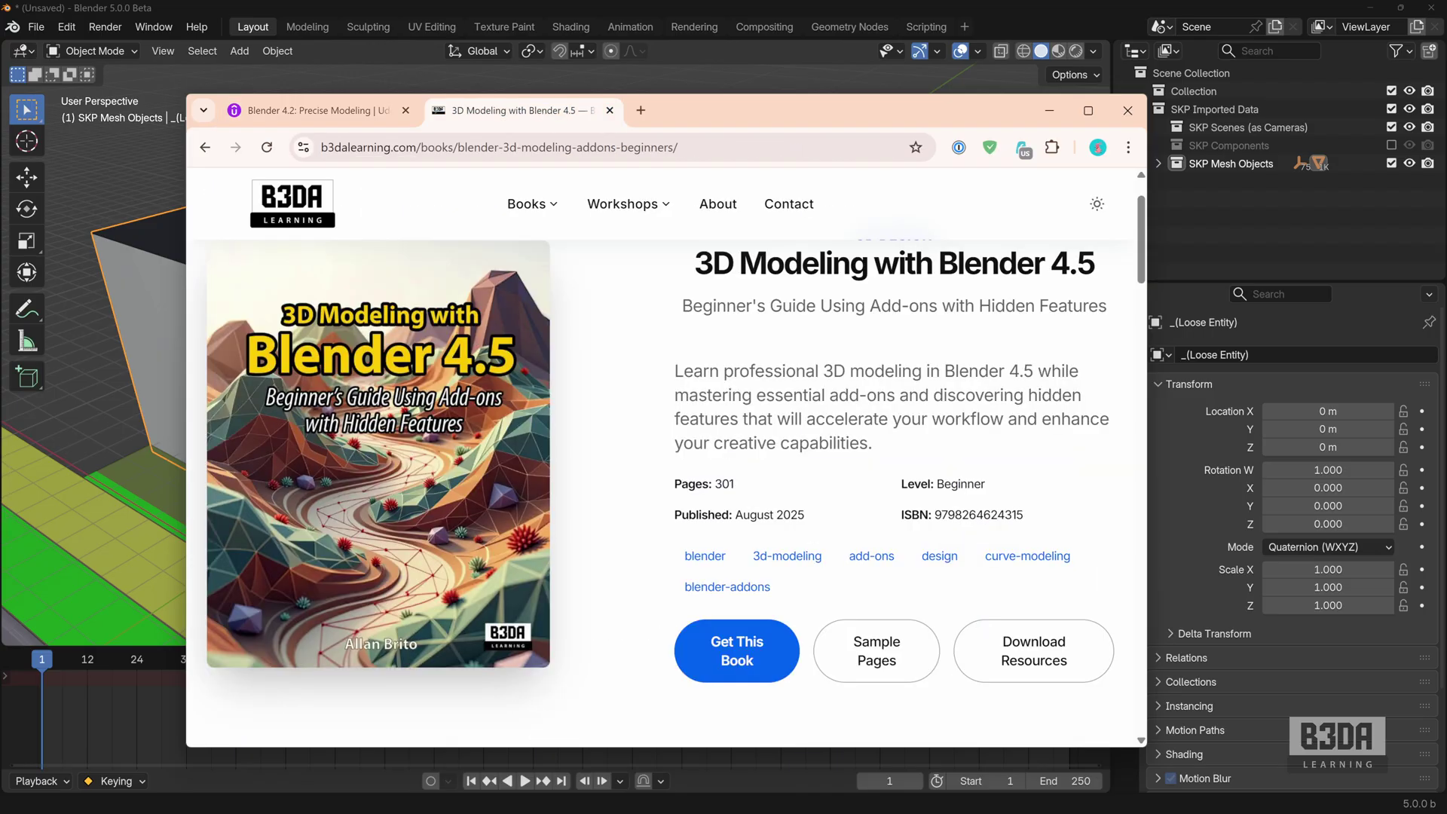
{"action": "scroll", "coordinate": [829, 412], "scroll_direction": "up", "scroll_amount": 1}
{"action": "scroll", "coordinate": [671, 466], "scroll_direction": "down", "scroll_amount": 1}
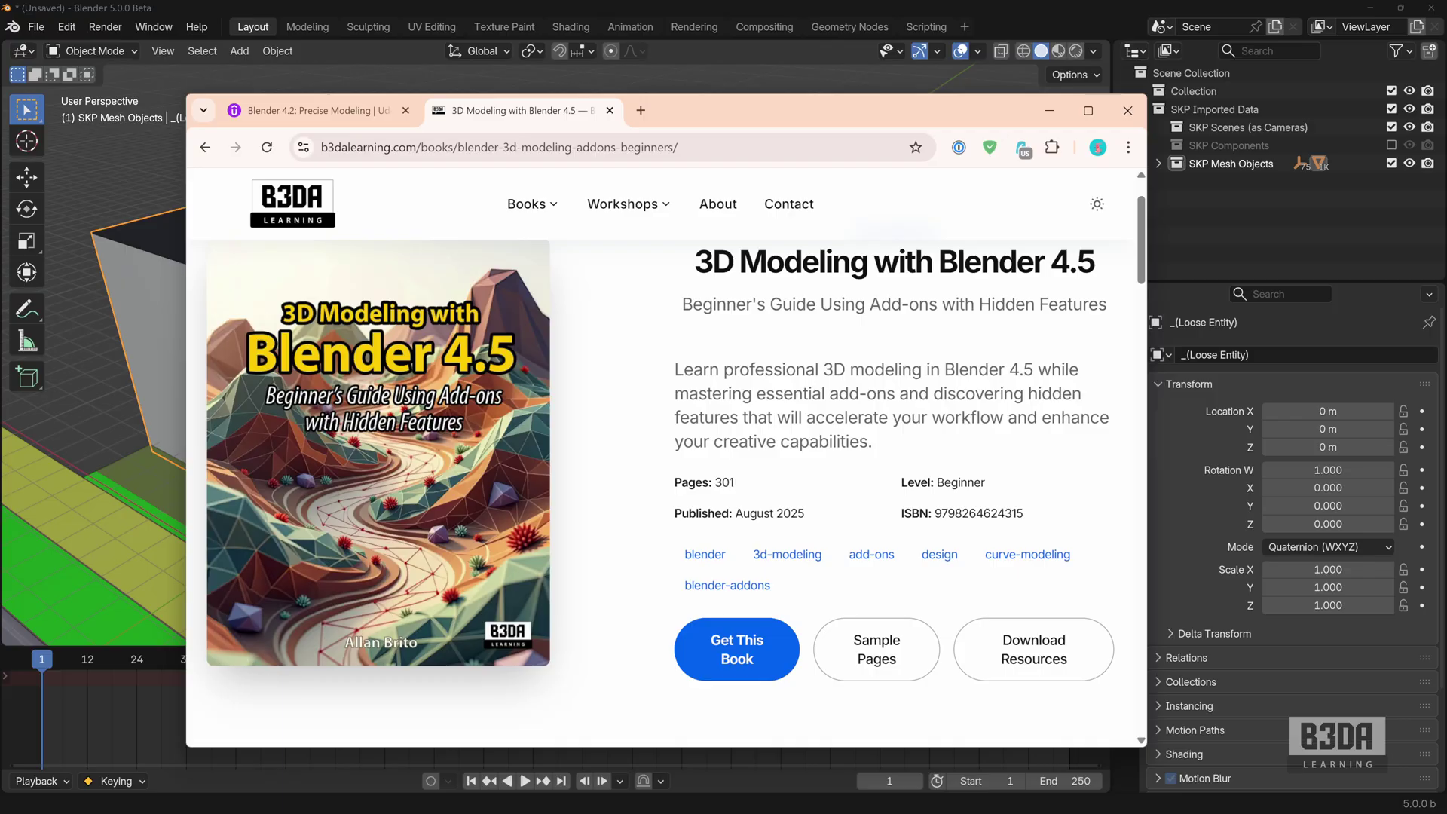
{"action": "left_click_drag", "start_coordinate": [870, 304], "coordinate": [1106, 304]}
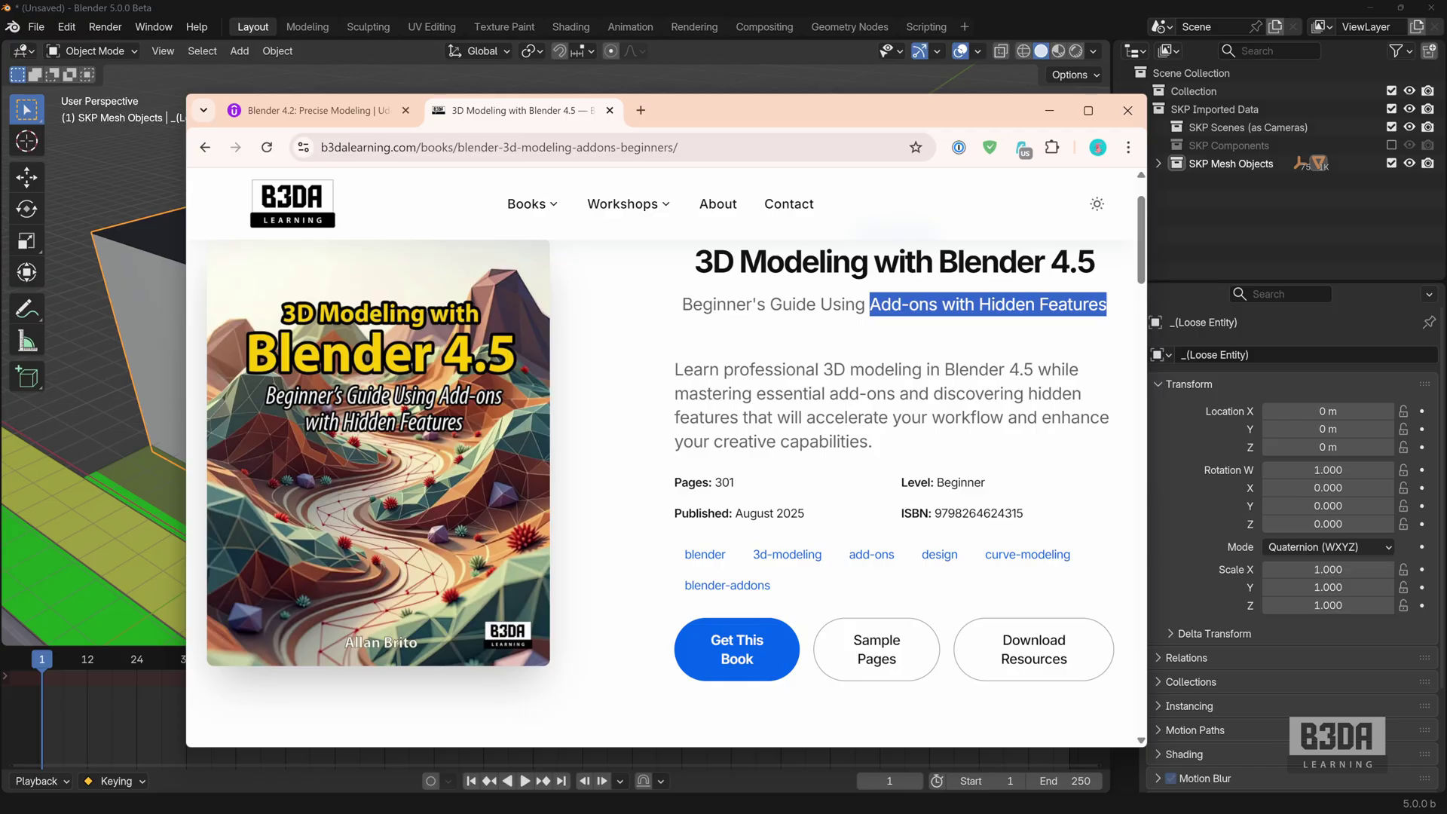
{"action": "scroll", "coordinate": [990, 458], "scroll_direction": "down", "scroll_amount": 1}
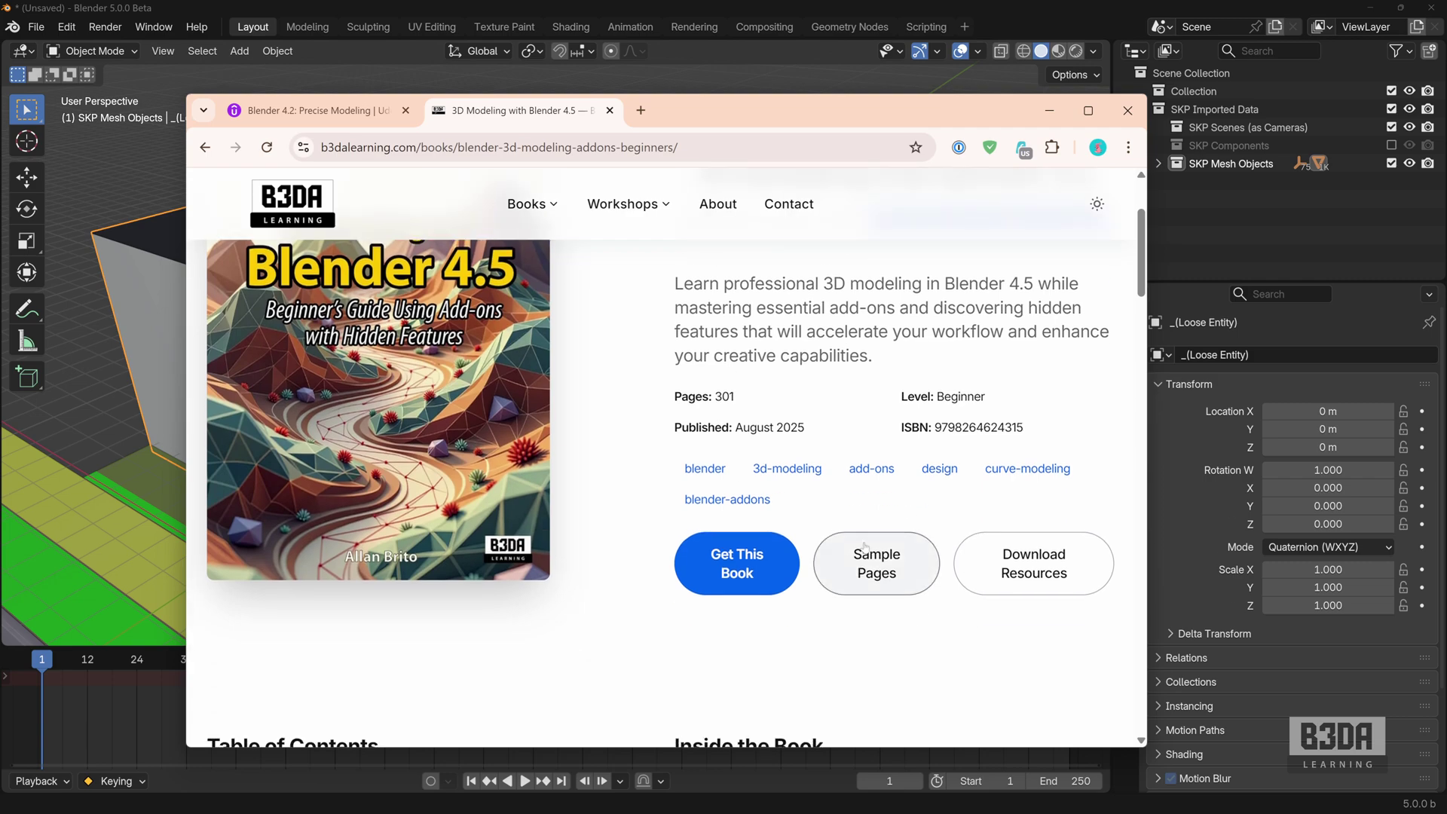
{"action": "scroll", "coordinate": [892, 556], "scroll_direction": "down", "scroll_amount": 1}
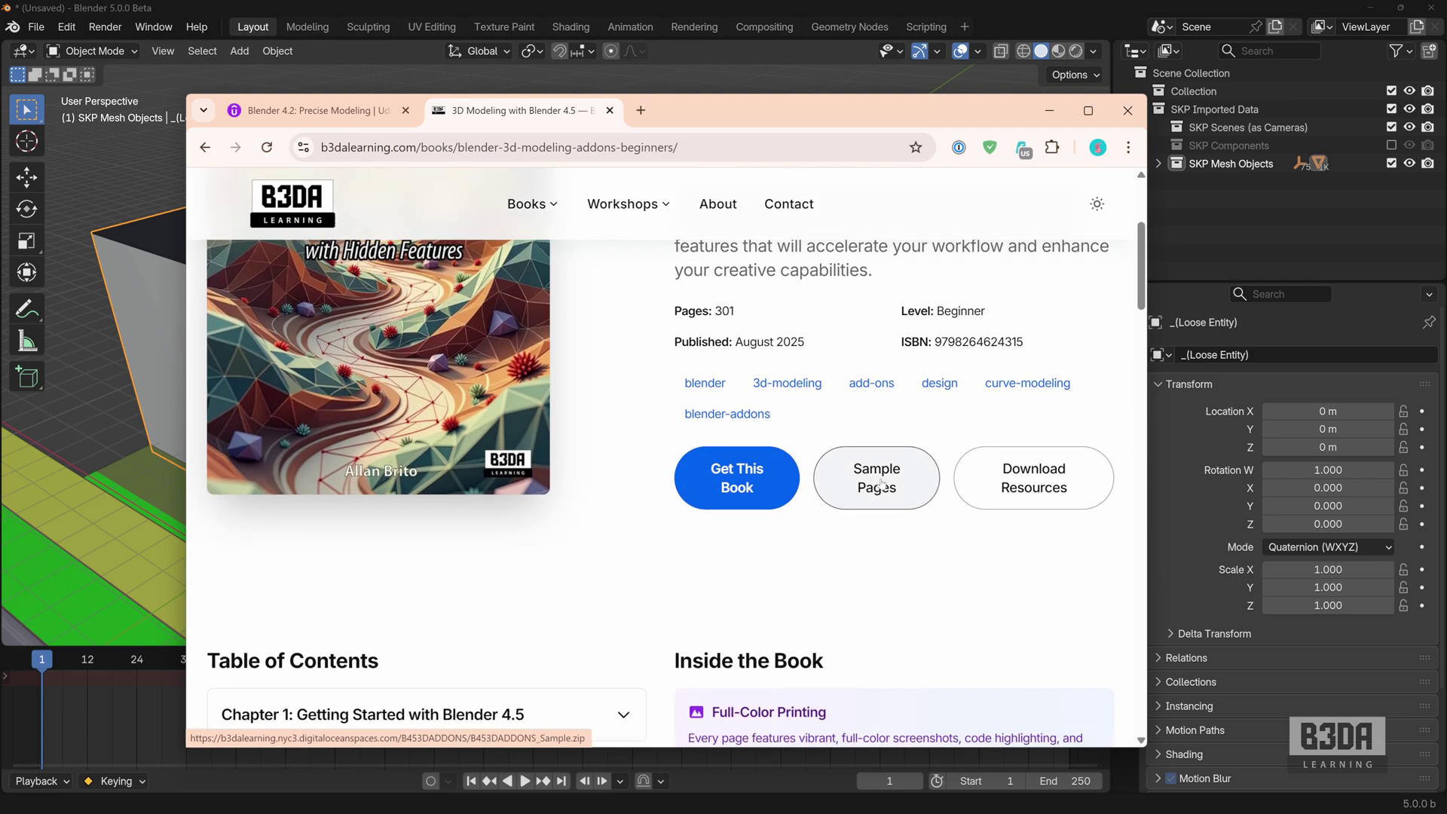
{"action": "scroll", "coordinate": [520, 573], "scroll_direction": "down", "scroll_amount": 4}
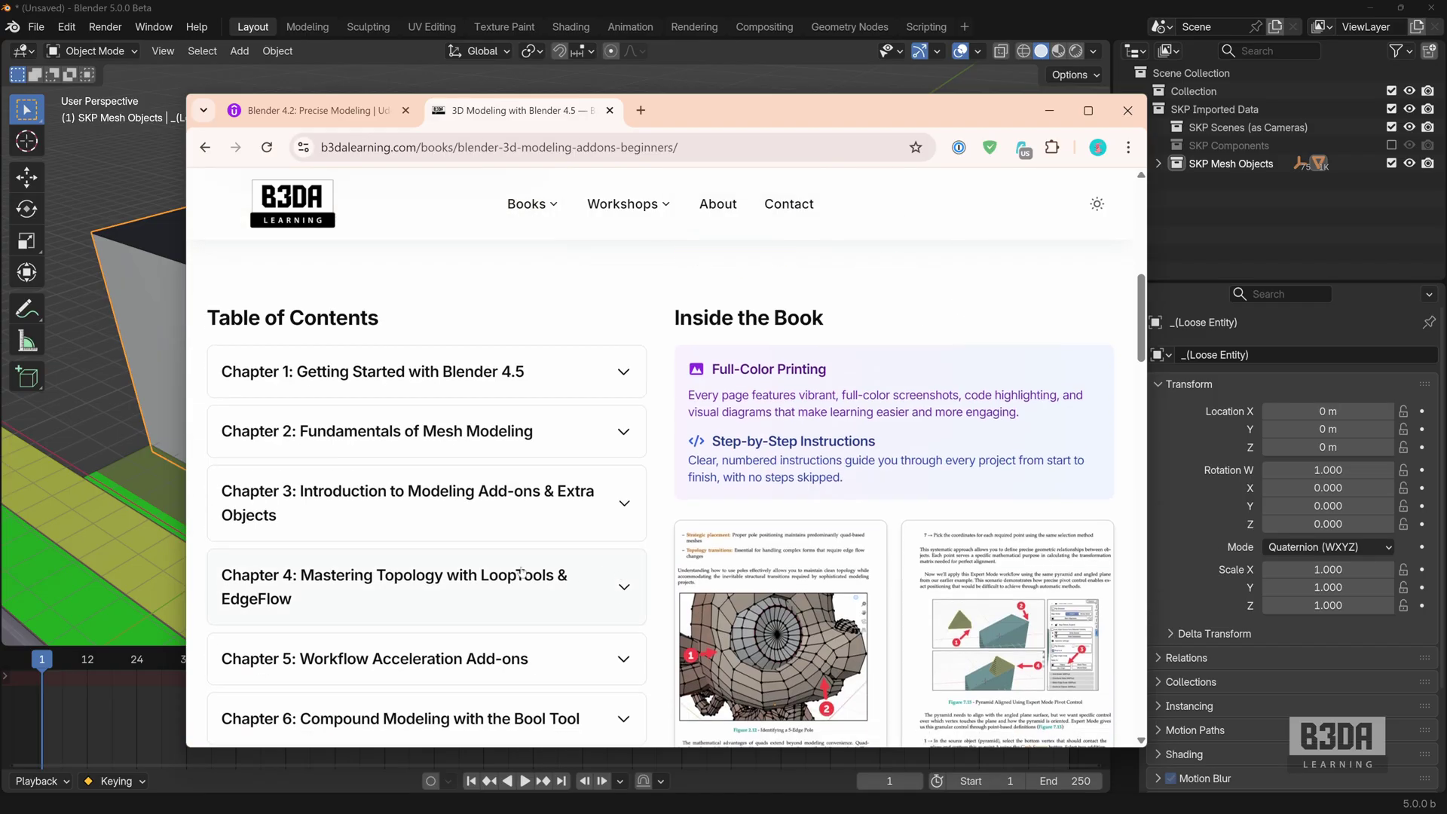